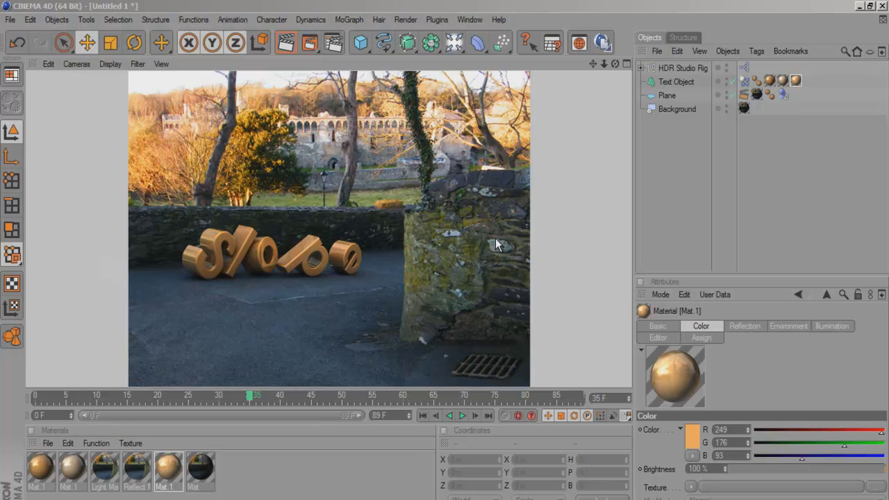
left_click(677, 87)
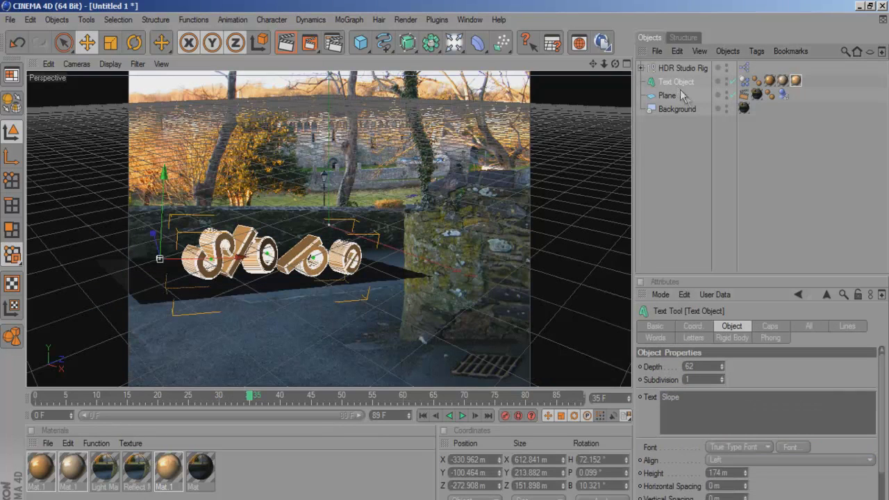
left_click(790, 448)
left_click(286, 90)
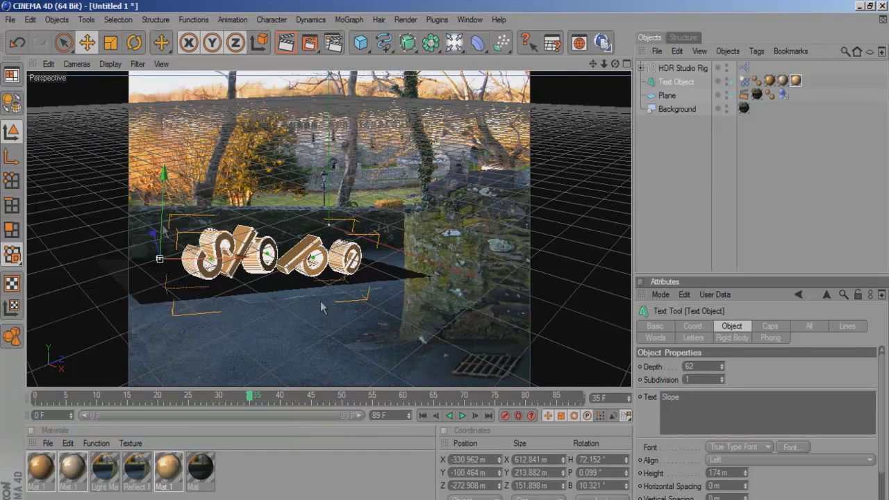
left_click(9, 21)
left_click(221, 243)
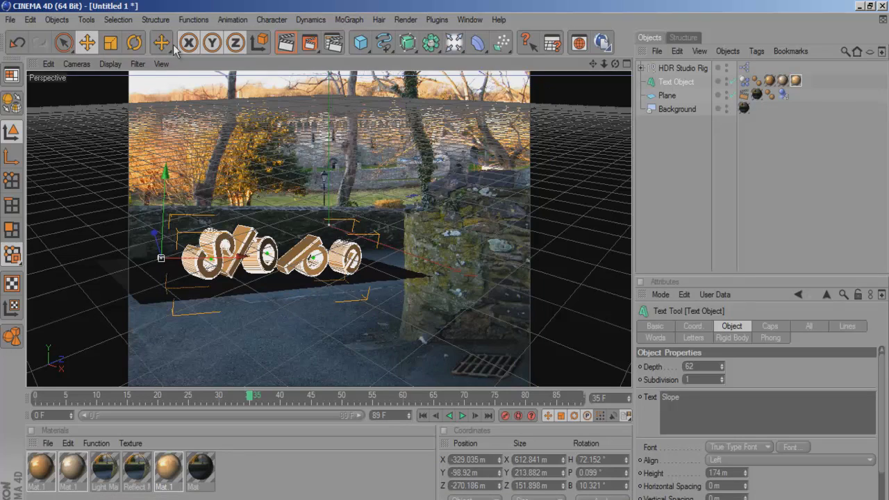
Start a new empty project and create a new material, opening it for editing
left_click(11, 20)
left_click(26, 40)
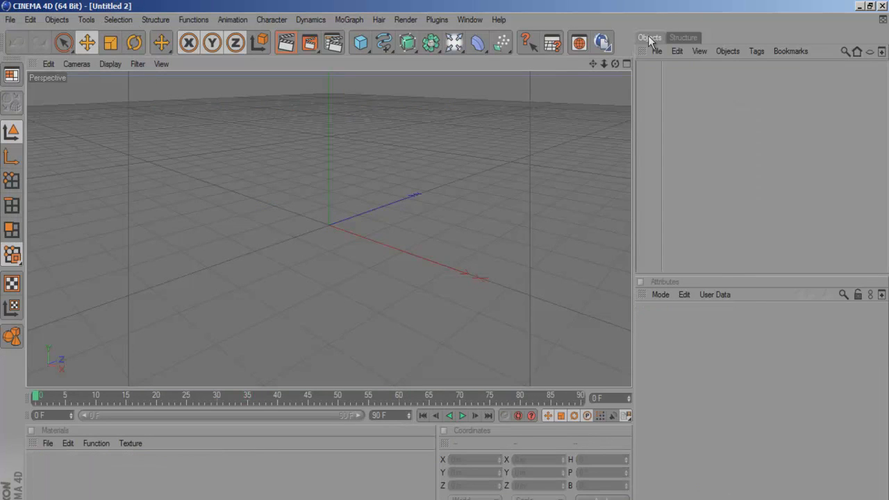
double_click(57, 481)
double_click(55, 479)
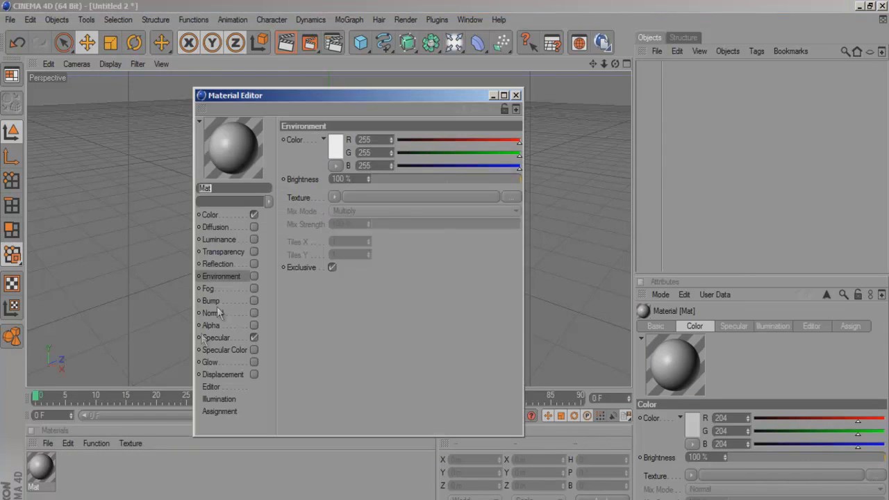
Turn off the material's Specular channel and load the stone wall photo as its Color texture without copying the image to the document location
left_click(254, 338)
left_click(217, 214)
left_click(334, 198)
left_click(348, 223)
left_click(422, 300)
left_click(709, 494)
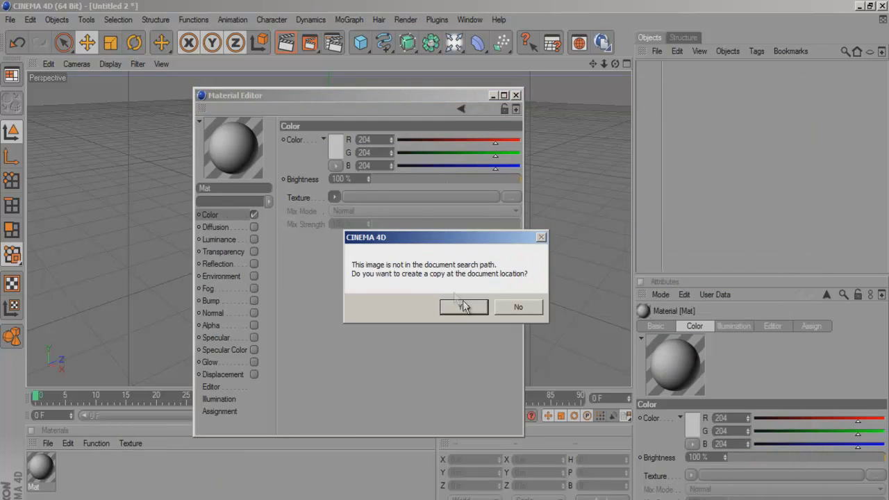
left_click(517, 308)
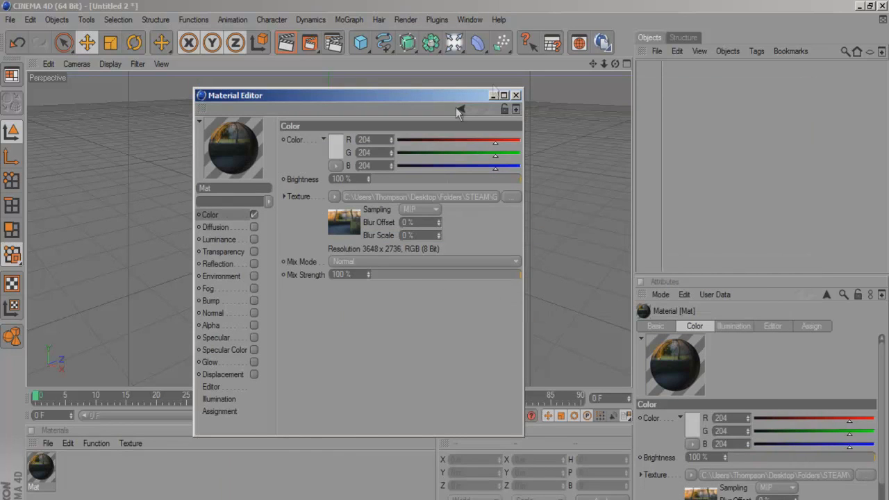
left_click(516, 96)
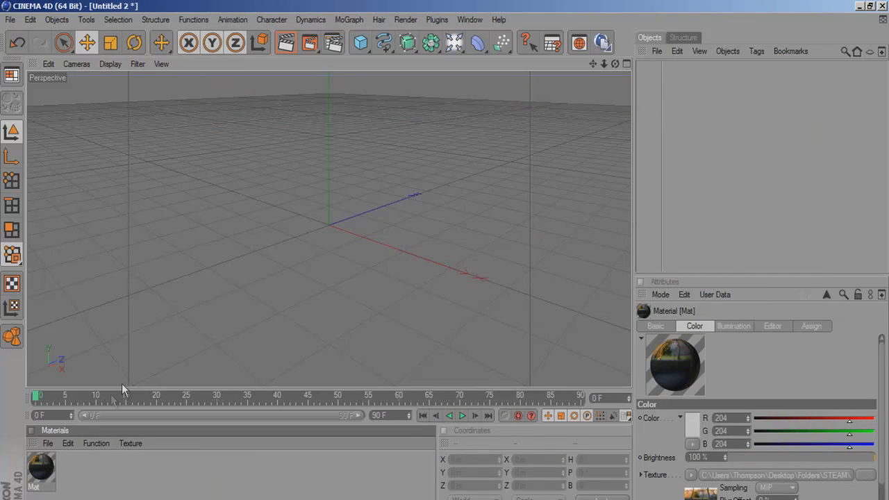
Add a Background object and apply the photo material to it
left_click(456, 44)
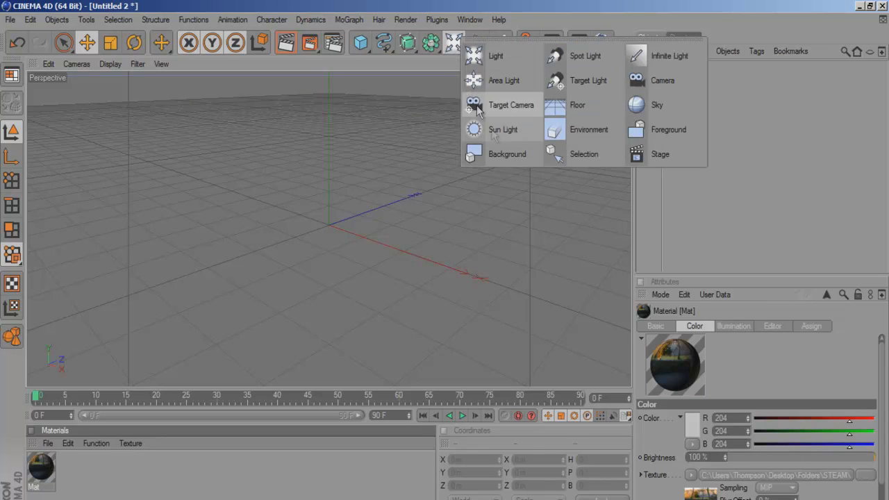
left_click(503, 152)
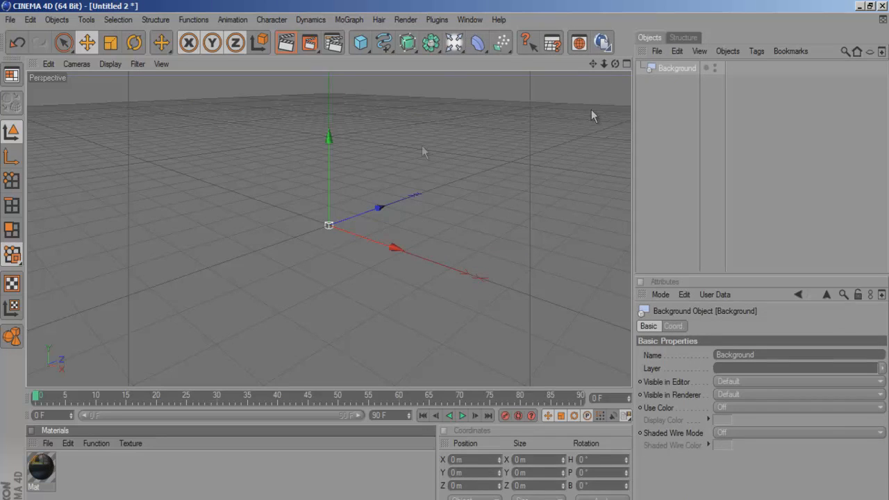
left_click_drag(285, 400, 678, 73)
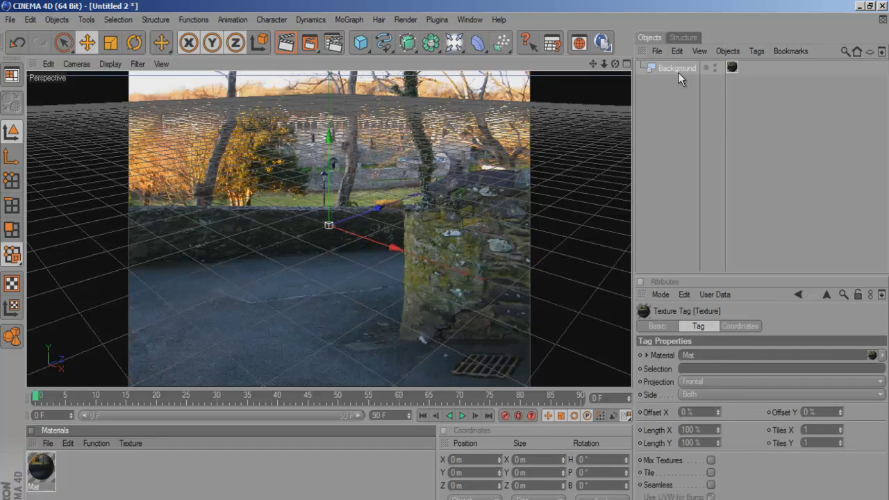
Set the render output size to 3648 by 2736 pixels to match the photo's resolution
left_click(334, 44)
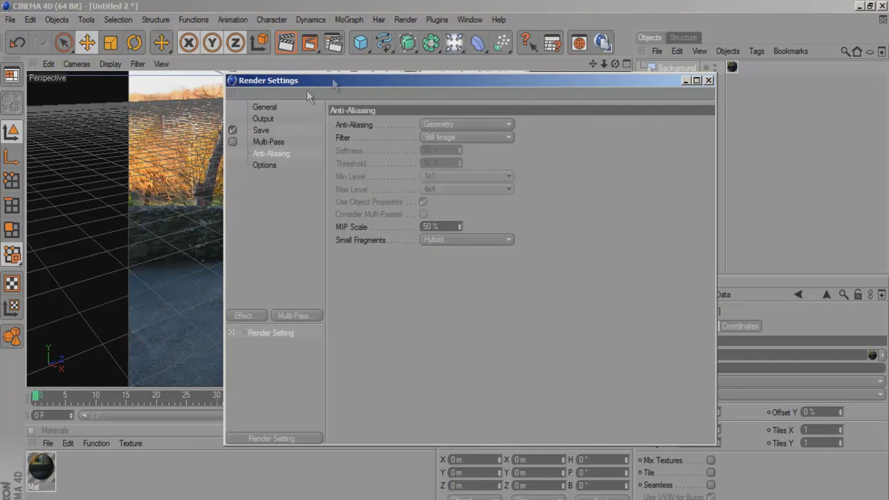
left_click(708, 81)
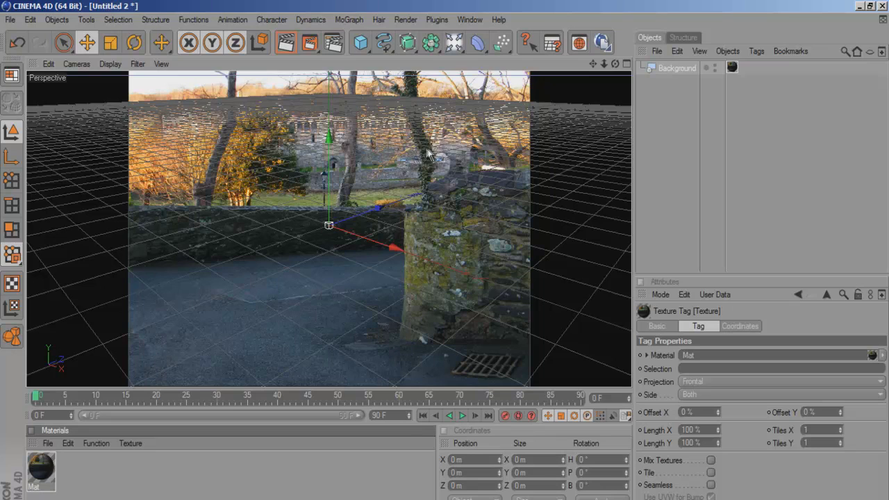
left_click(335, 44)
left_click(285, 119)
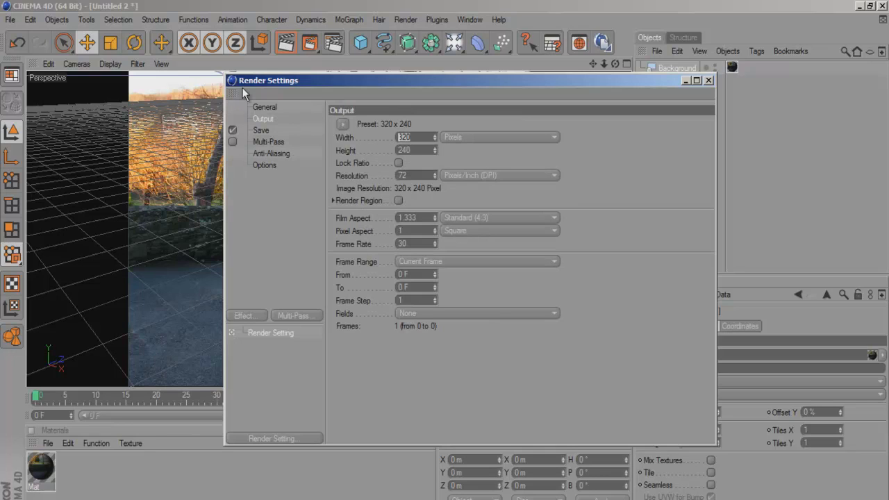
type("3648")
key("Tab")
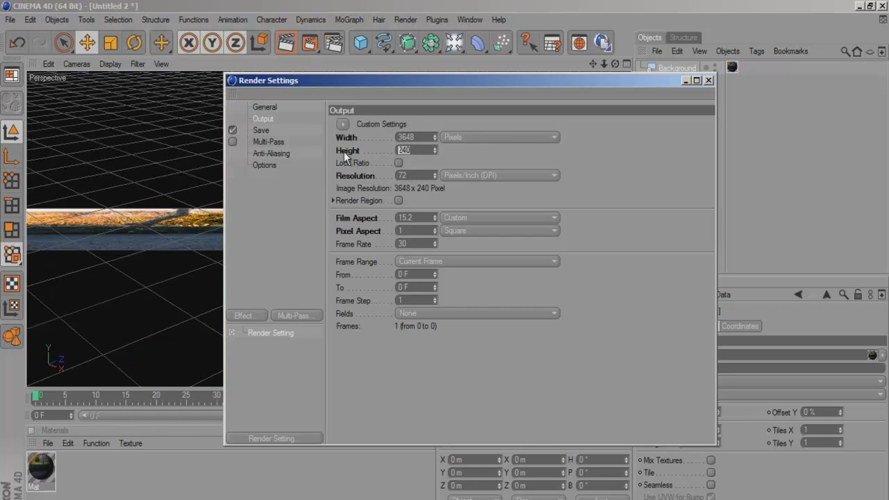
type("2736")
key("Return")
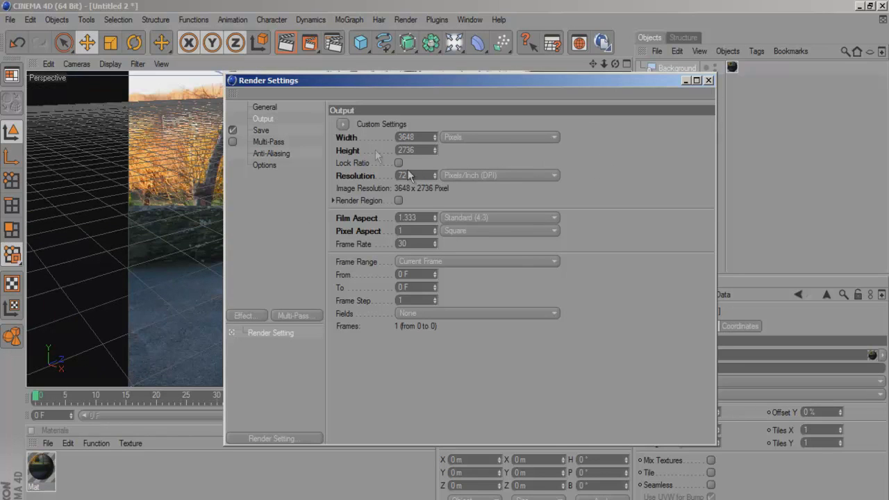
left_click(708, 80)
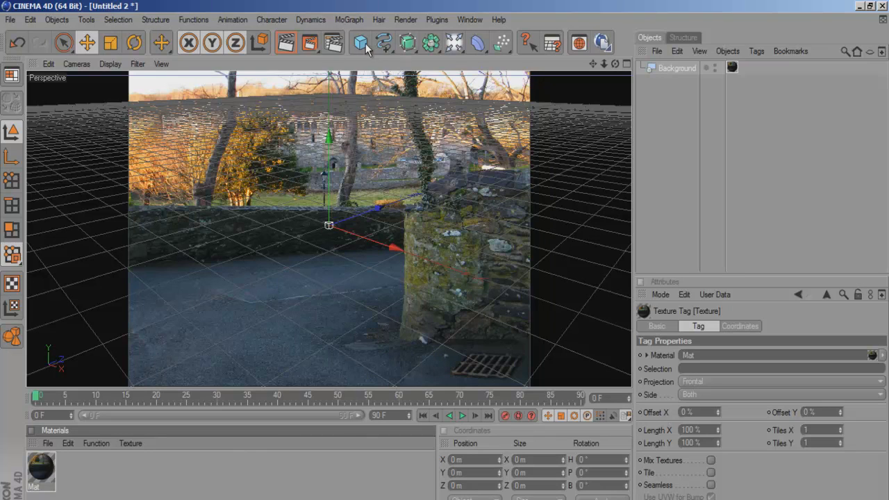
Add a Plane, narrow it to about 253 m wide and move it along Z to about -150 m
left_click_drag(369, 52, 495, 89)
left_click_drag(400, 255, 445, 262)
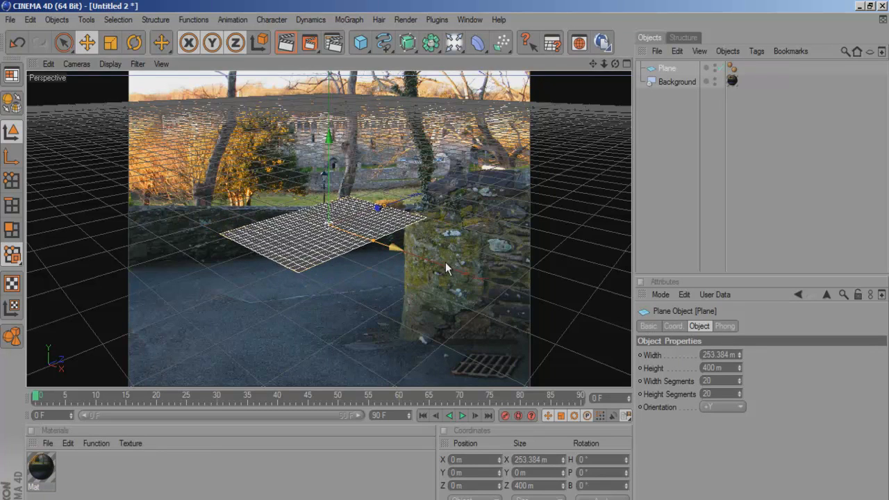
middle_click(445, 262)
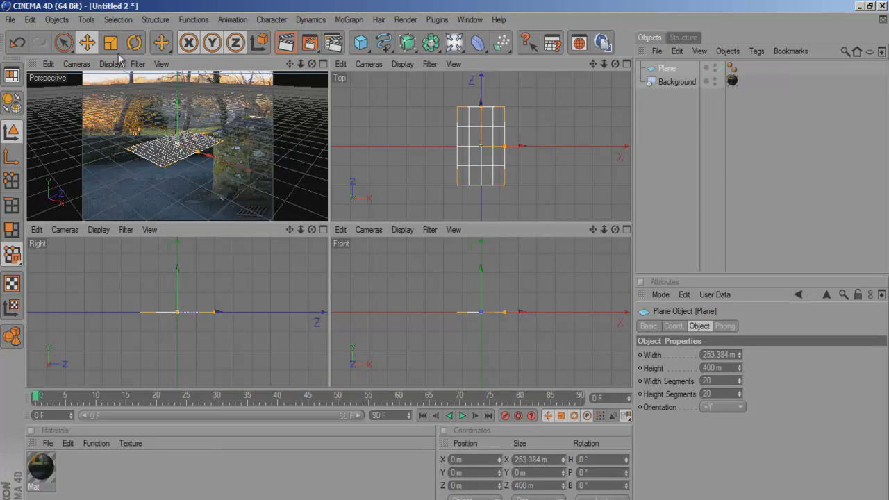
middle_click(187, 148)
left_click_drag(377, 208, 445, 267)
Tilt and lower the plane onto the photo's pavement at about Y -76 m, with heading about -19° and length about 577 m
left_click(134, 43)
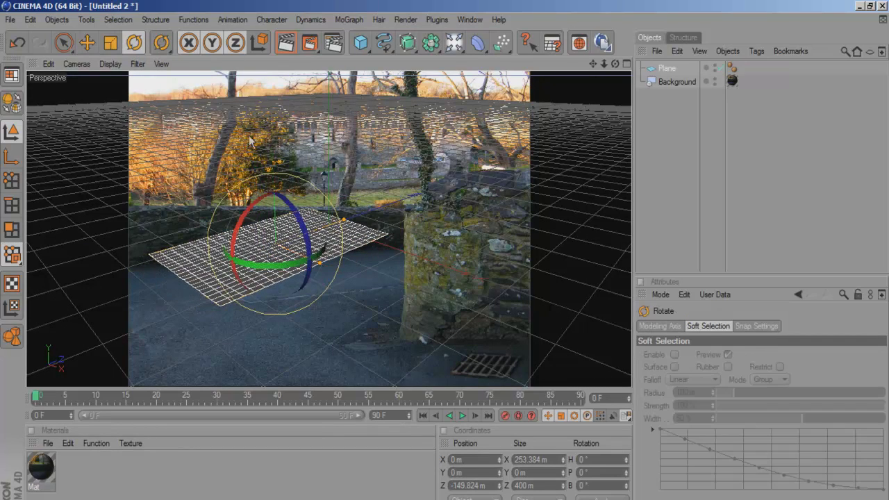
middle_click(365, 193)
middle_click(216, 156)
left_click_drag(321, 259, 295, 229)
left_click_drag(230, 224, 212, 271)
left_click(94, 44)
left_click_drag(283, 179, 445, 262)
left_click(134, 43)
left_click_drag(297, 302, 226, 255)
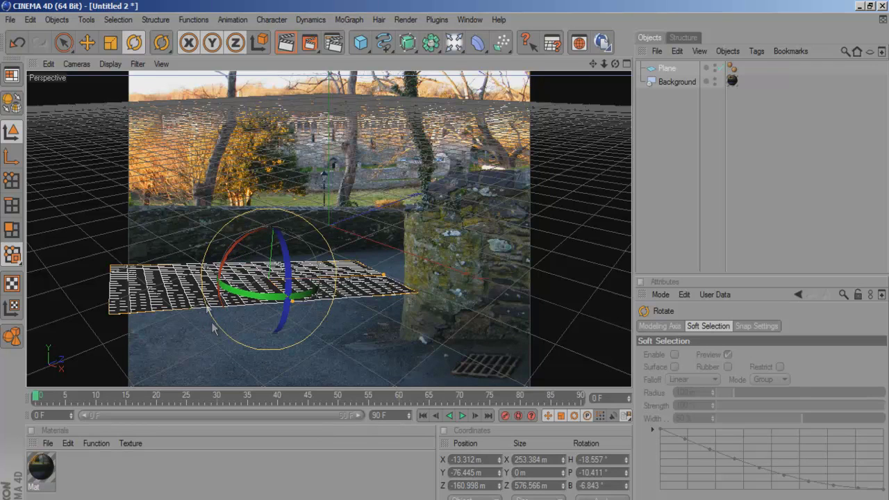
Resize the plane to about 247 by 636 m and fine-tune its pavement alignment to heading about -14°, pitch -11° and bank -6°
key("e")
left_click_drag(302, 314, 298, 307)
left_click_drag(403, 278, 445, 262)
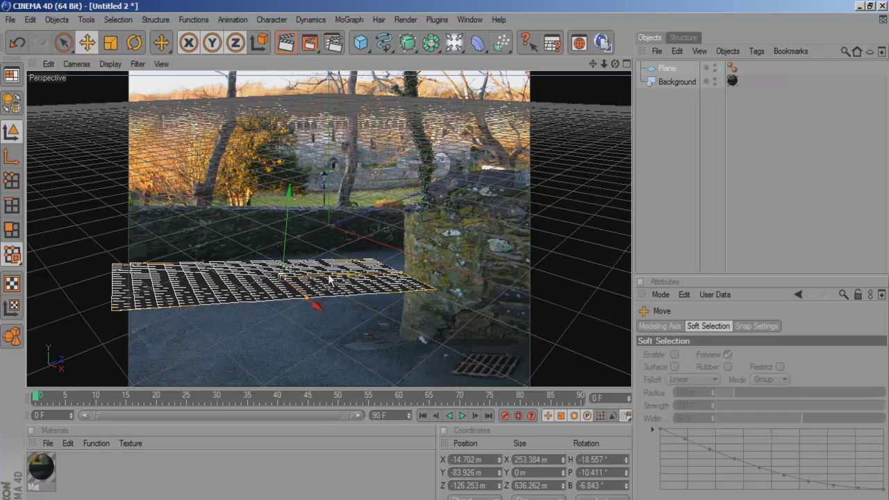
mouse_move(307, 307)
left_mouse_down()
mouse_move(295, 288)
mouse_move(300, 299)
left_mouse_up()
left_click(134, 42)
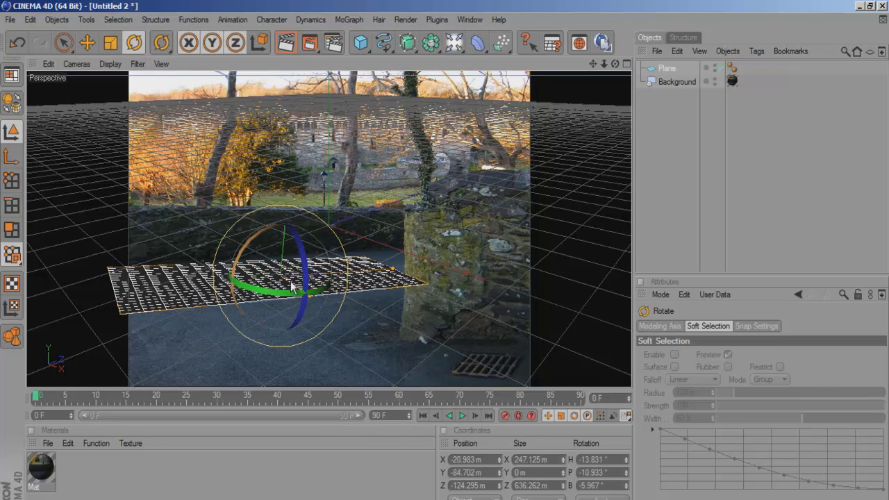
left_click(87, 43)
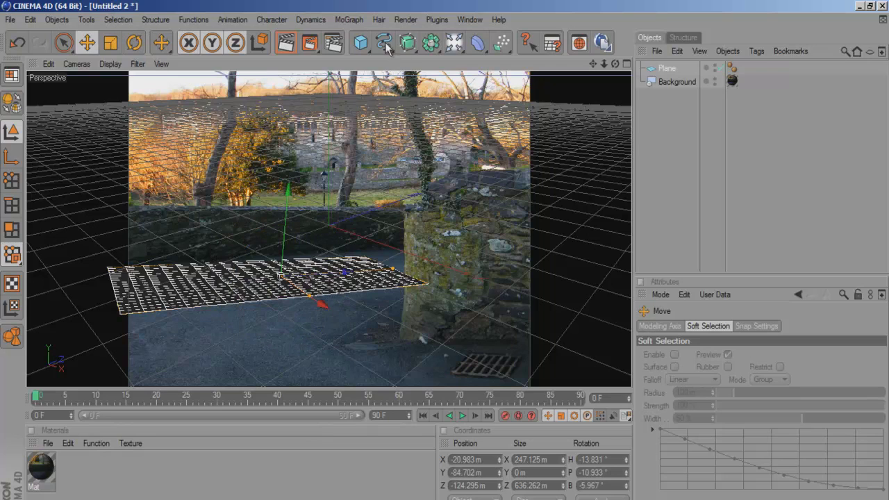
Add a MoGraph Text Object and set its text to "slope"
left_click(358, 21)
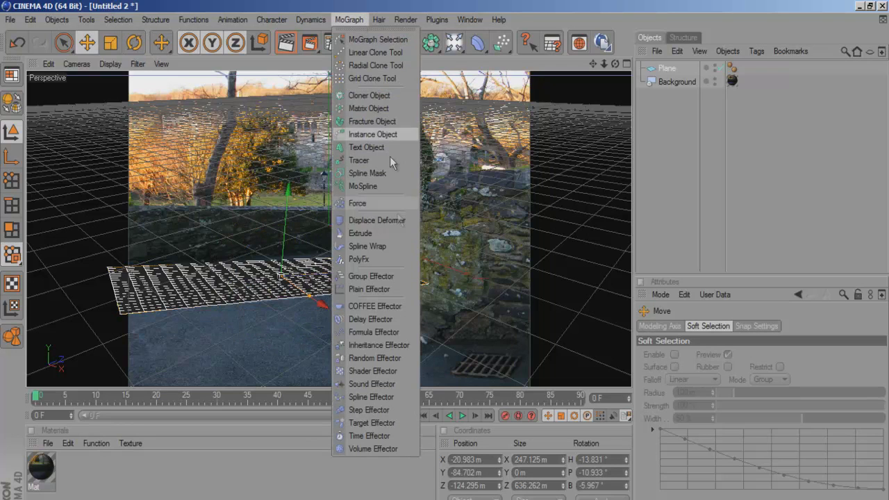
left_click(389, 151)
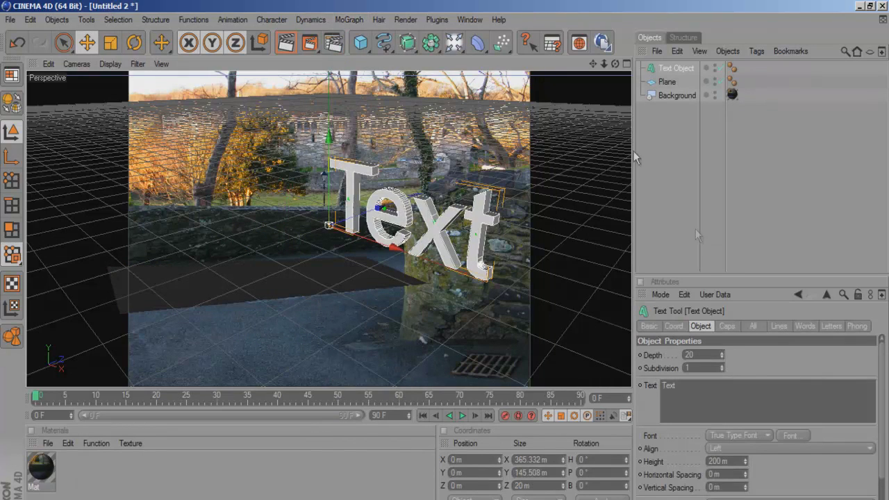
left_click(780, 395)
key("ctrl+a")
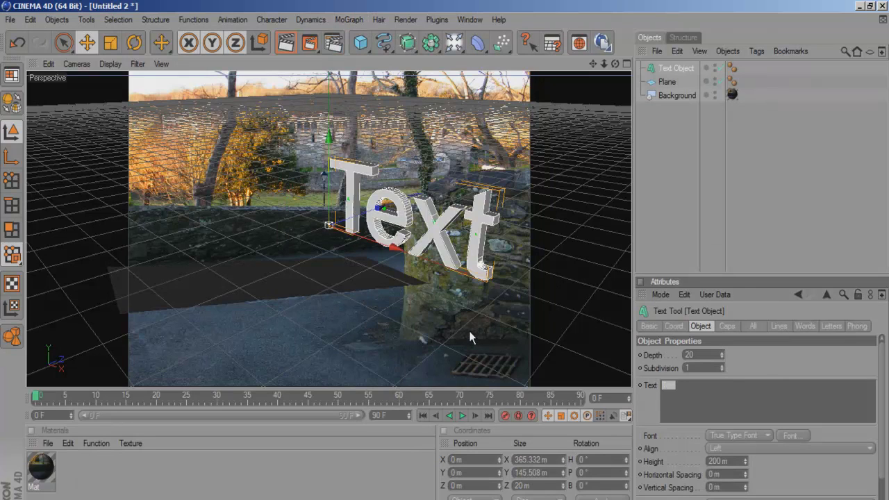
type("slope")
Change the text object's font to a_FuturaOrtoLt
left_click(792, 436)
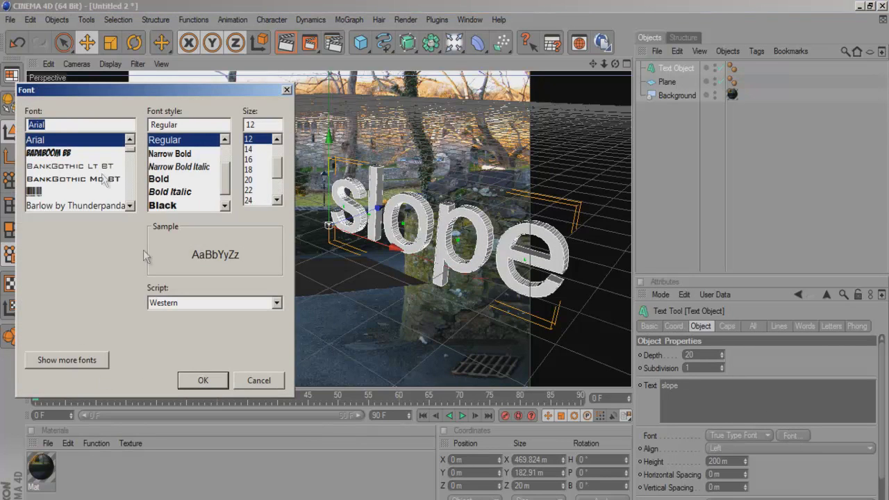
scroll(78, 198, "up", 5)
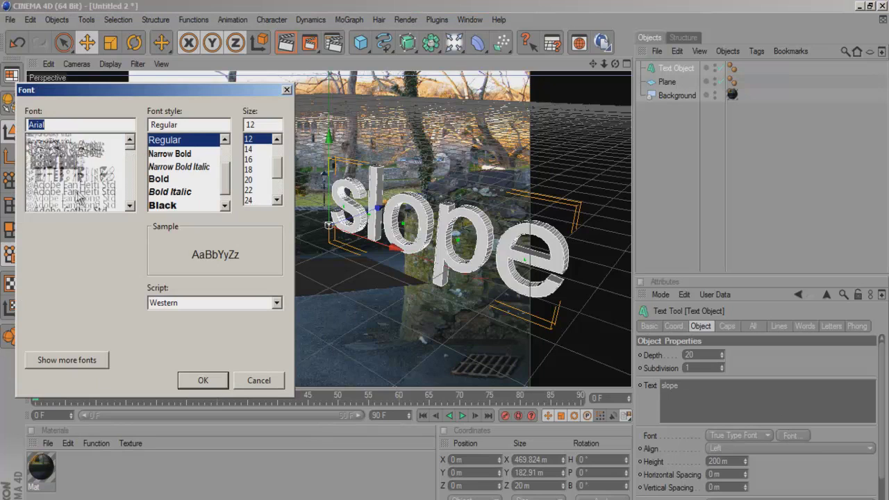
scroll(78, 198, "down", 5)
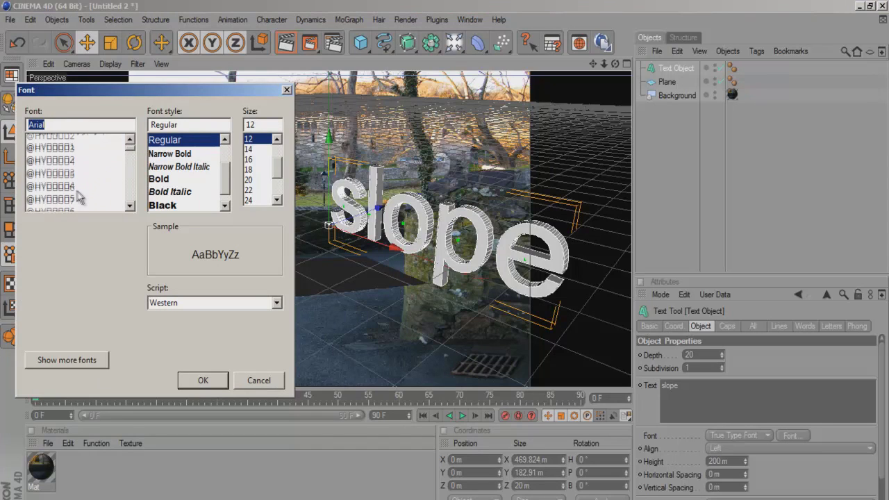
scroll(82, 198, "up", 1)
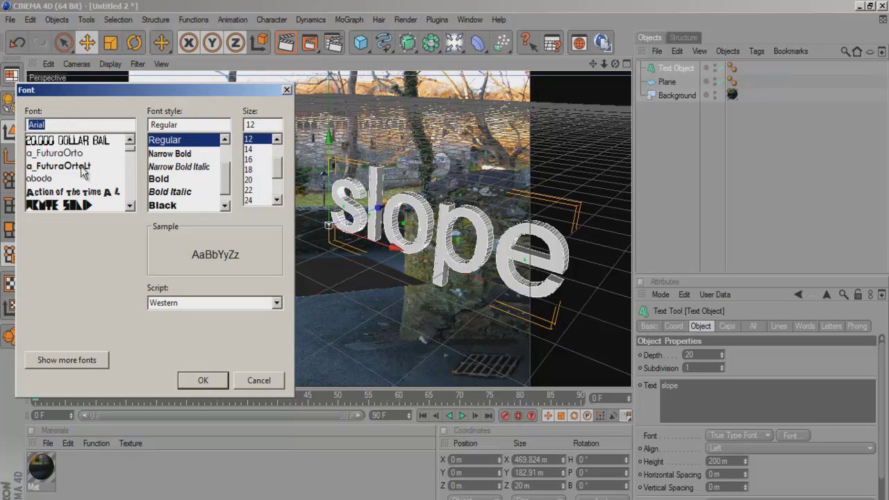
left_click(82, 166)
left_click(201, 381)
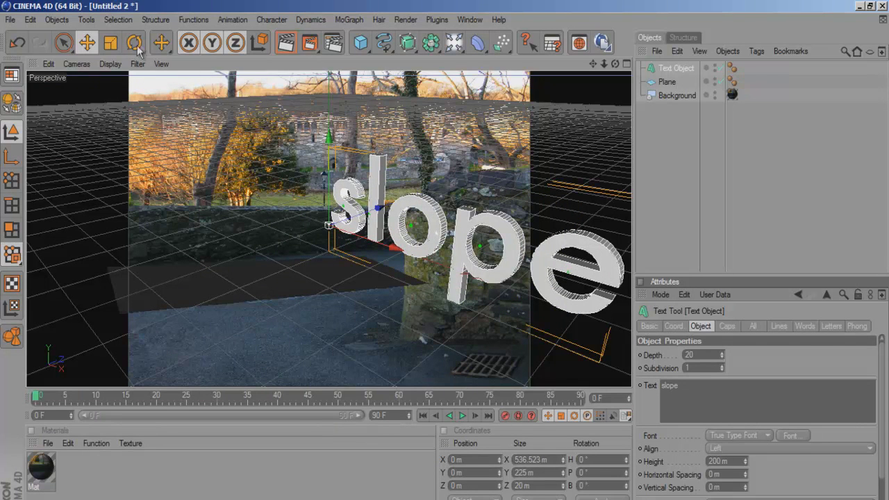
Rotate the "slope" text about its vertical axis to a heading of about 64°
key("r")
left_click_drag(347, 245, 393, 234)
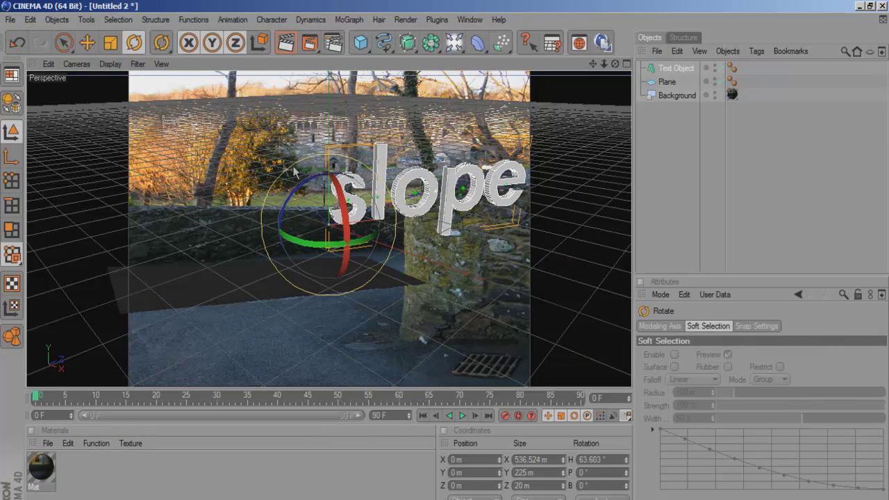
middle_click(414, 192)
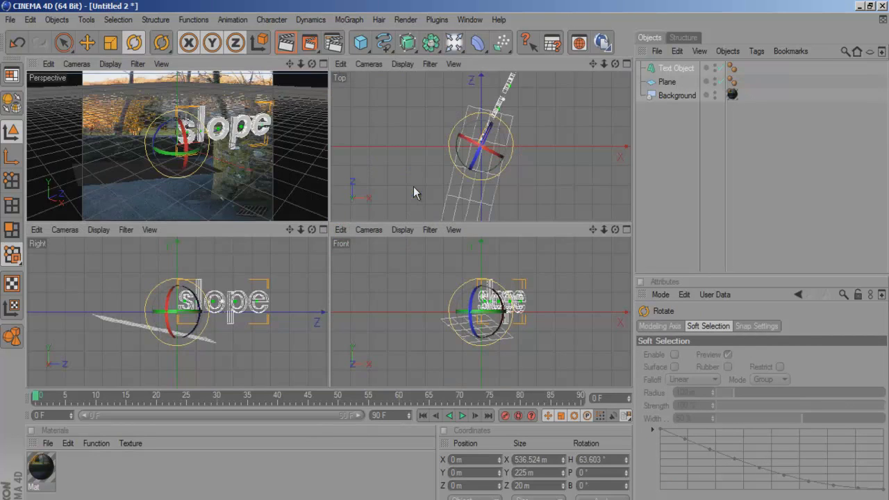
left_click_drag(497, 158, 498, 132)
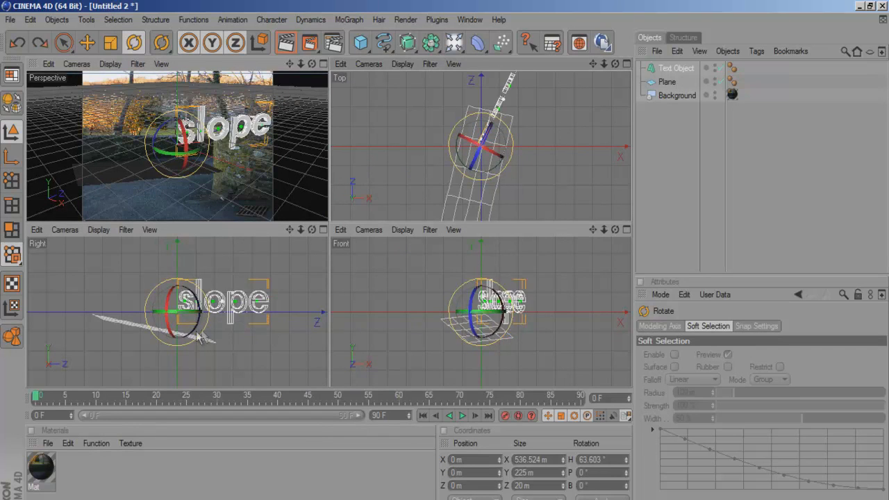
Turn the "slope" text to a heading of about 74° and move it over the plane at about X -86 m, Z -404 m
left_click_drag(194, 316, 205, 310)
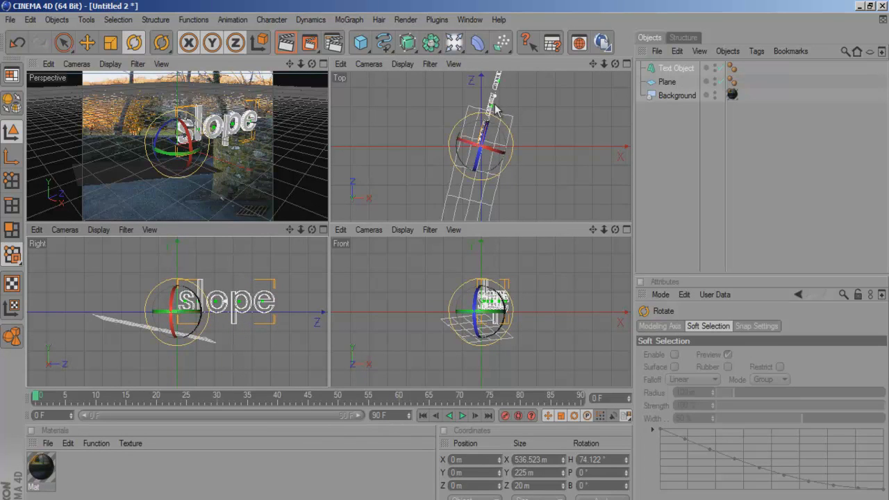
left_click(86, 43)
left_click_drag(490, 113, 483, 201)
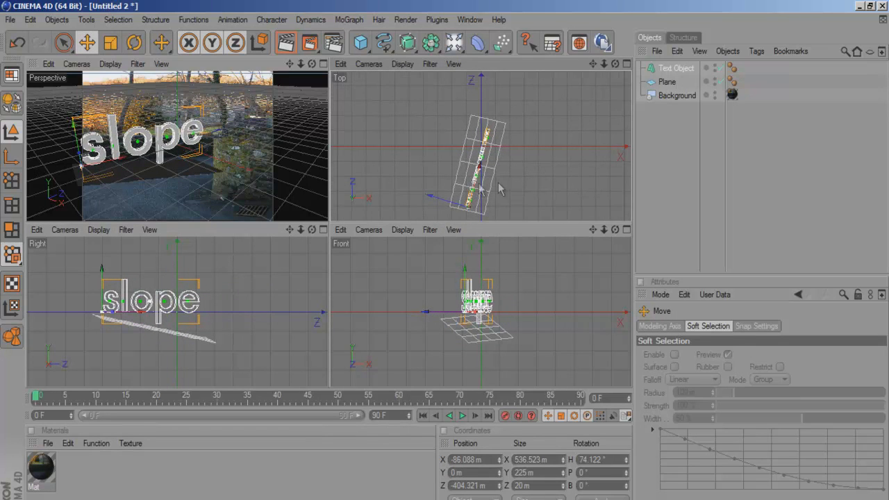
Bank the text about 4.4° and reposition it on the plane at about X -82 m, Y -1 m, Z -389 m
middle_click(211, 153)
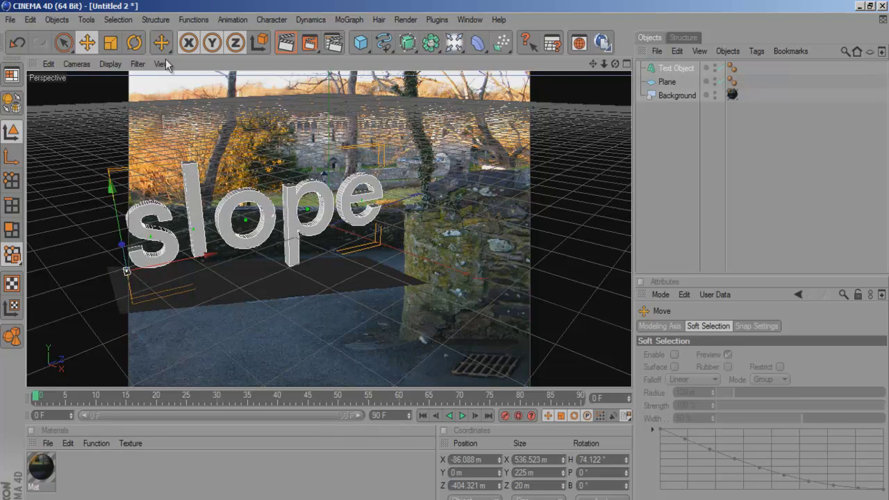
left_click(134, 43)
left_click_drag(144, 227, 147, 230)
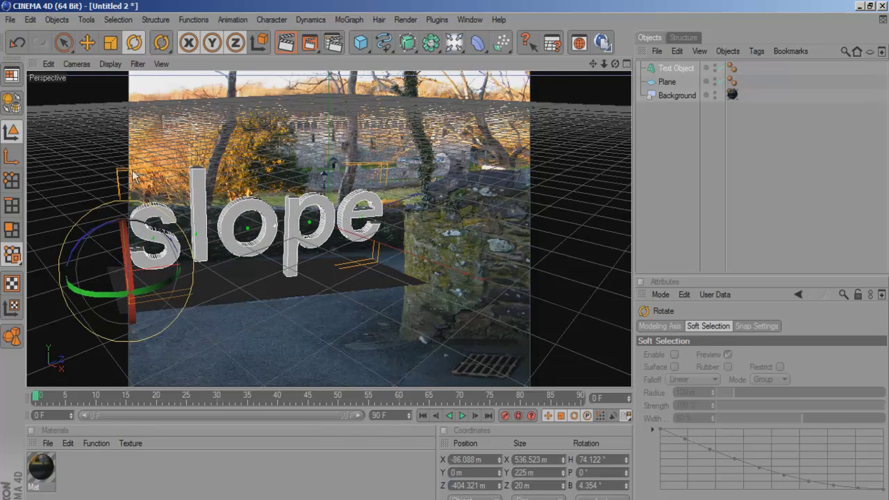
left_click(87, 43)
left_click_drag(297, 228, 279, 241)
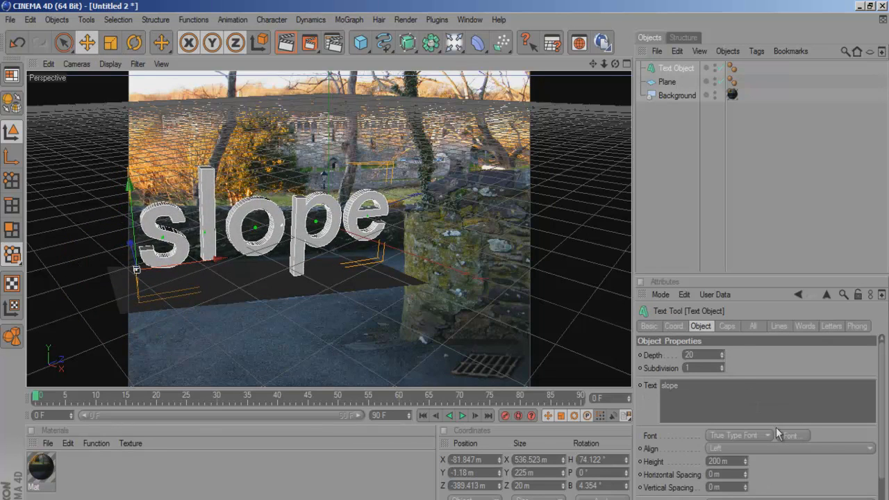
Set the text's depth to 60 and tilt it to a bank of about 11.6° to follow the plane's slope
double_click(715, 354)
type("60")
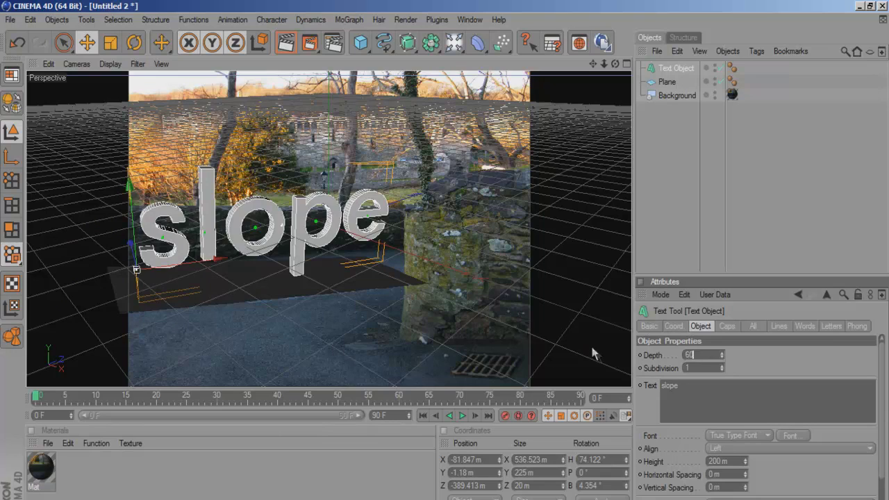
key("Return")
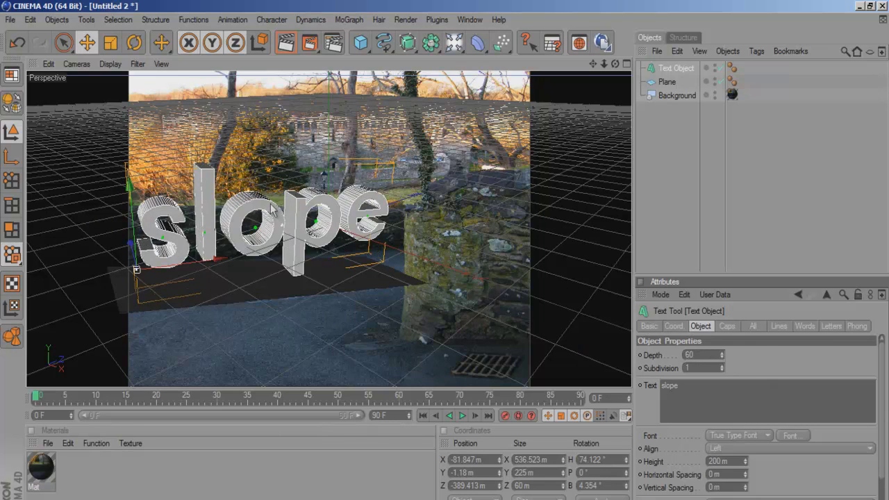
left_click(134, 43)
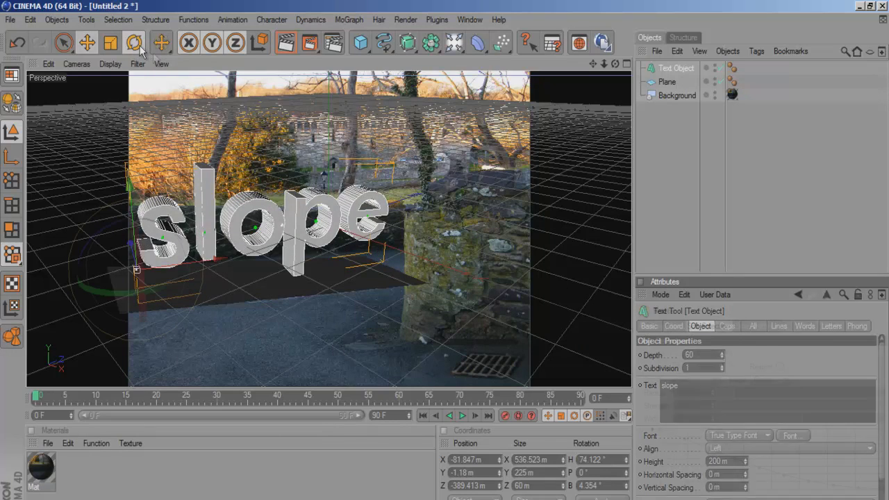
left_click_drag(174, 232, 178, 234)
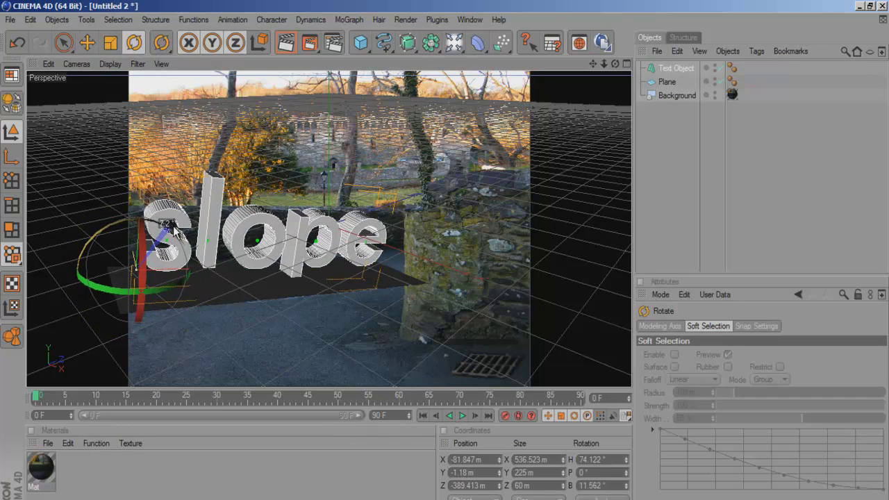
Change the text to "sloPe" and check how it sits on the plane with a render of the perspective view
left_click(677, 68)
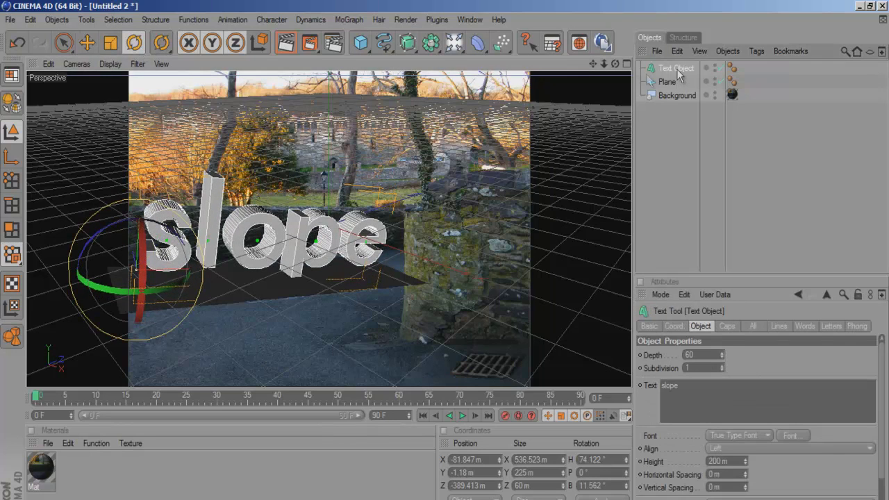
left_click(677, 386)
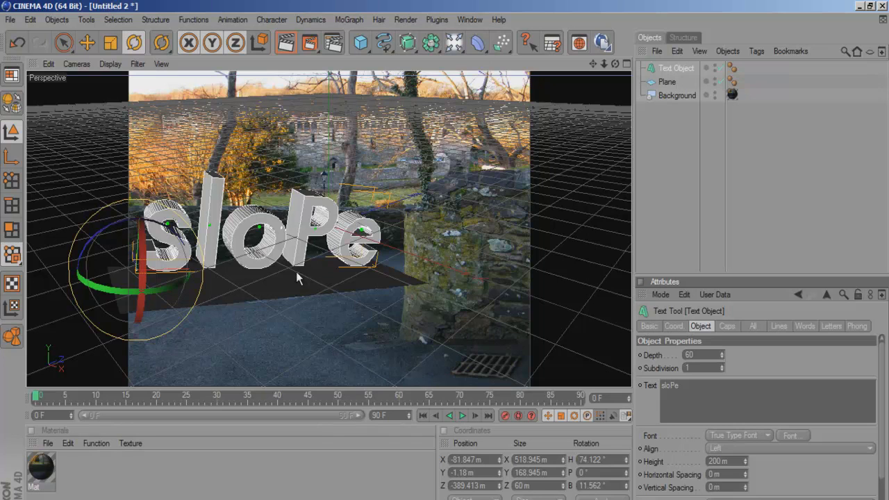
middle_click(325, 284)
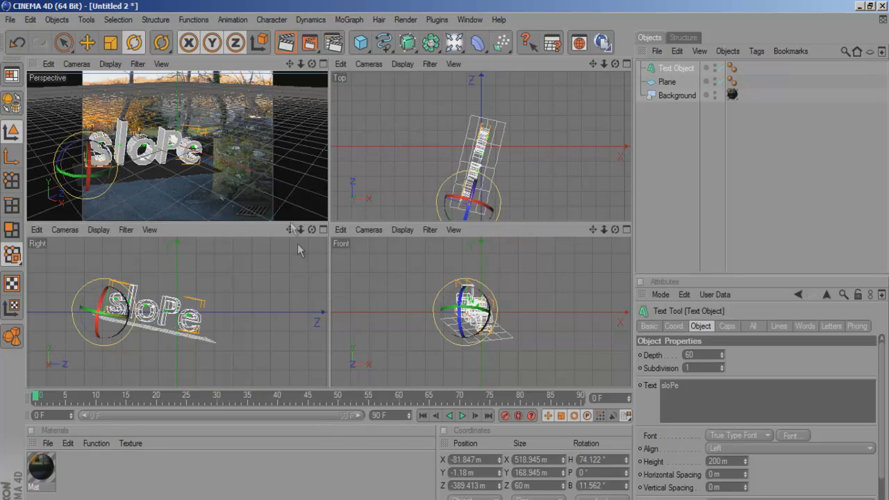
middle_click(266, 198)
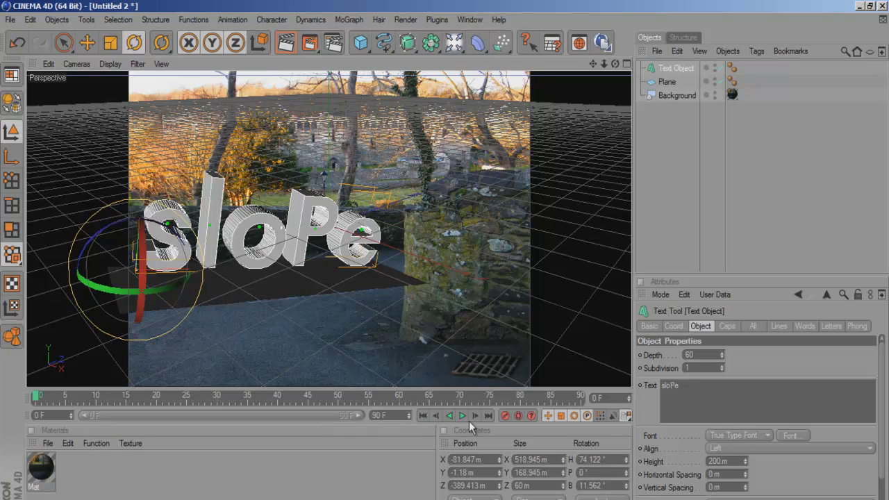
left_click(286, 44)
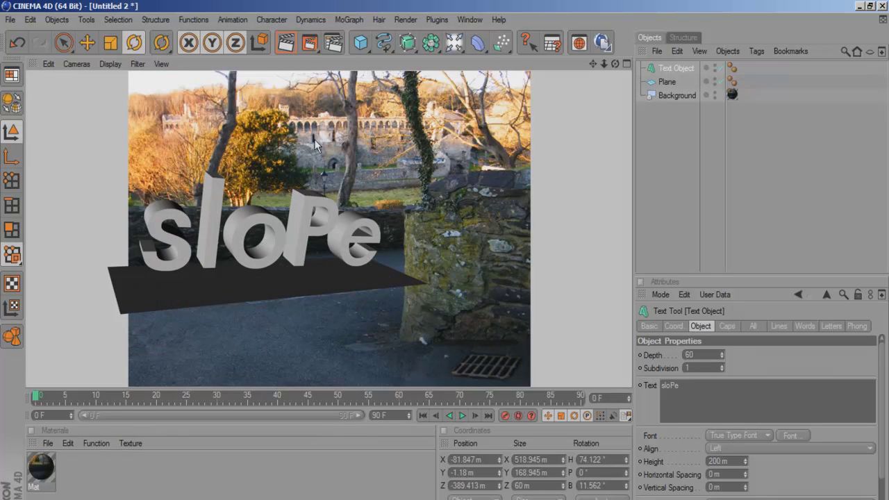
left_click(296, 248)
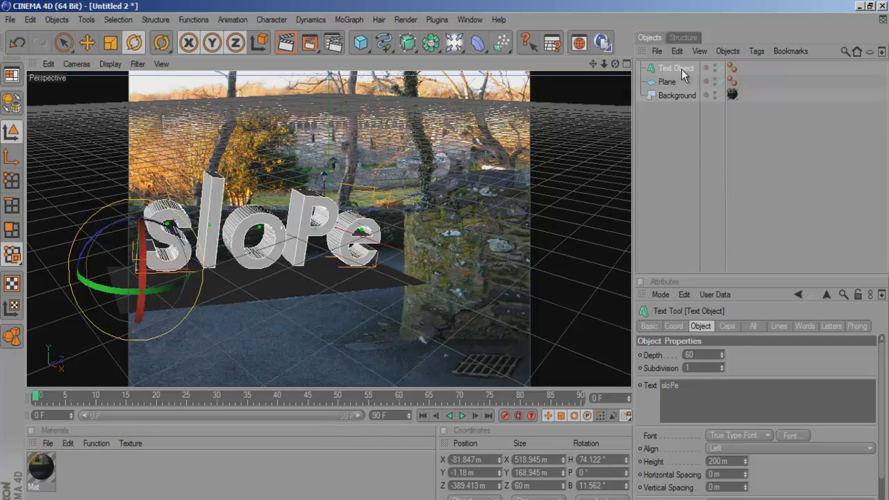
Give the text's start a Fillet Cap with 6 steps and a 4 m radius, and preview it in a render
left_click(726, 325)
left_click(733, 355)
left_click(706, 407)
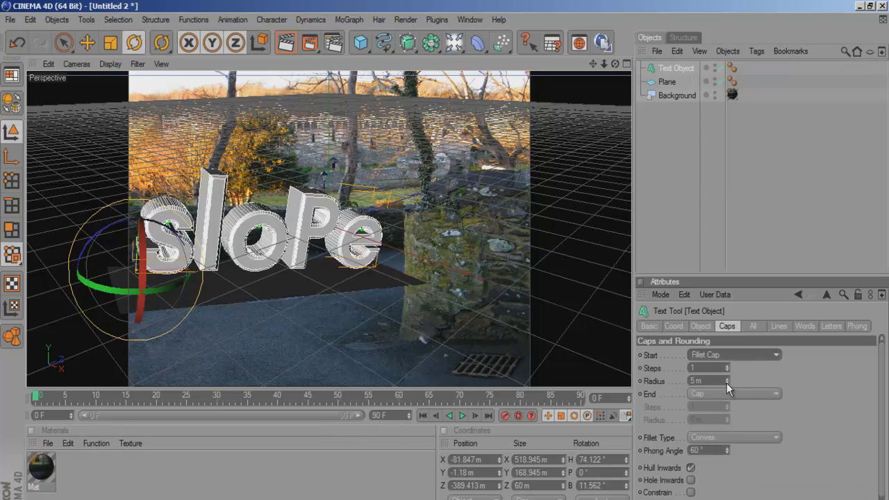
left_click(726, 366)
left_click(727, 366)
left_click(726, 367)
left_click(727, 367)
left_click(727, 366)
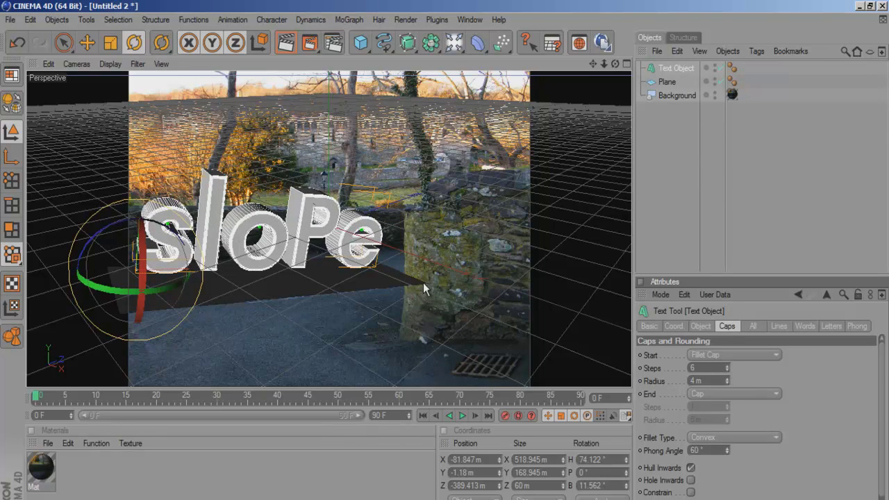
left_click(286, 43)
left_click(269, 216)
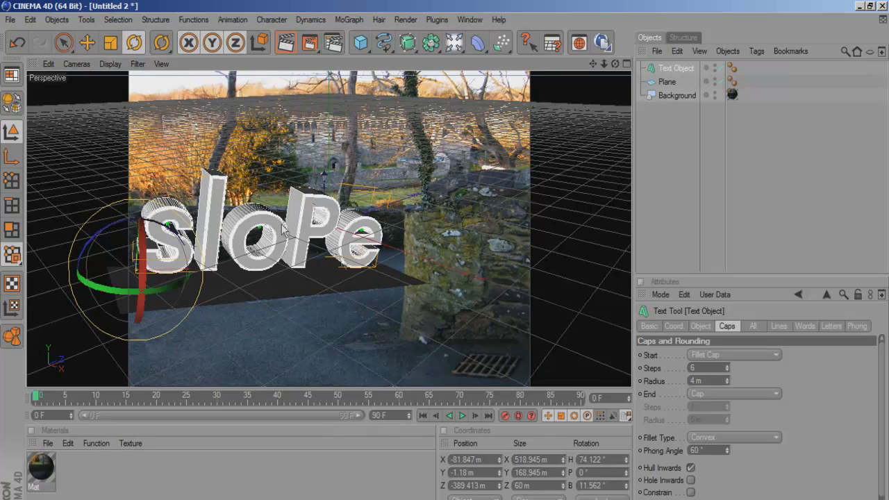
Set the text's horizontal letter spacing to 2 m
left_click(700, 326)
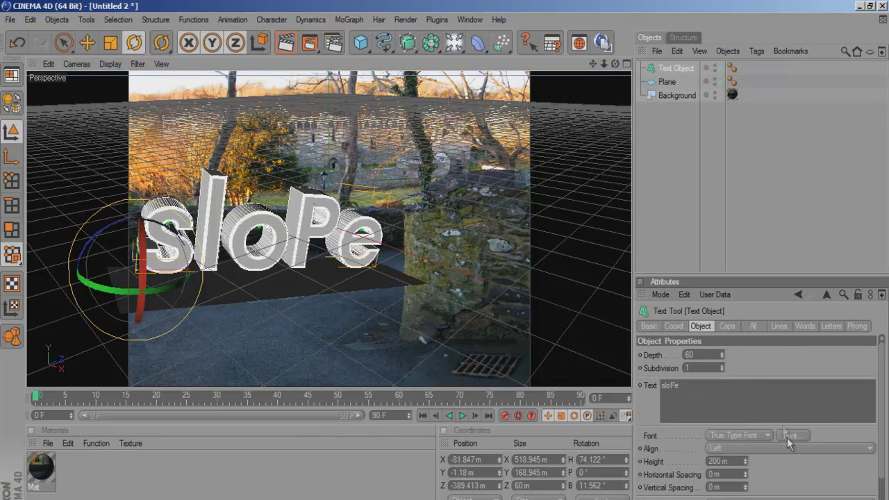
left_click(745, 473)
left_click(745, 472)
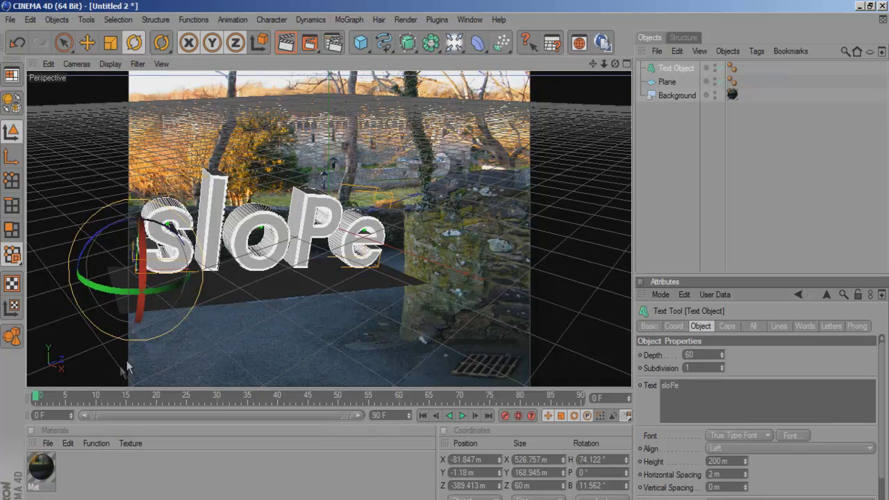
Create a new material and set its color to a golden orange, RGB 244, 176, 75
double_click(333, 474)
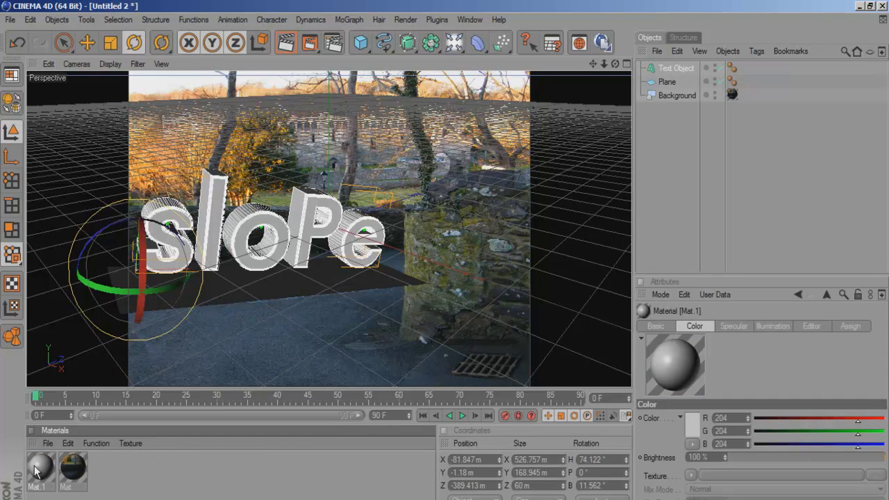
double_click(38, 467)
left_click_drag(387, 98, 459, 122)
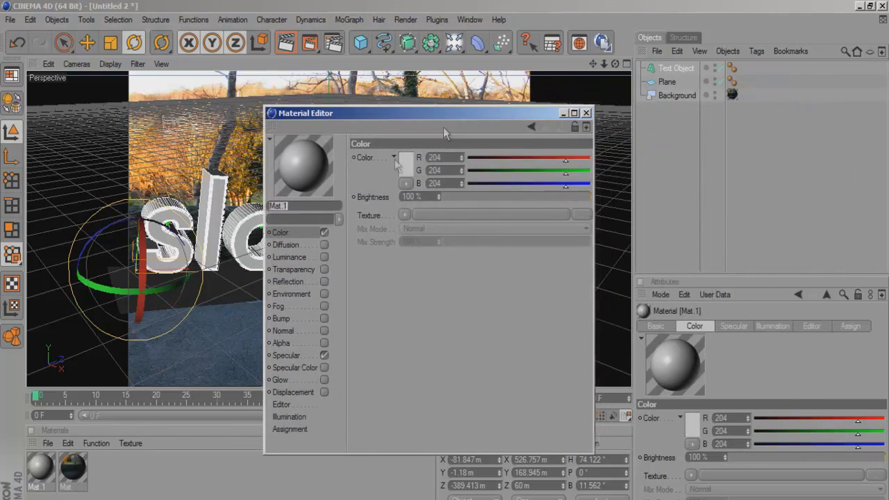
left_click(407, 168)
left_click(387, 125)
mouse_move(389, 145)
left_mouse_down()
mouse_move(374, 139)
mouse_move(387, 133)
left_mouse_up()
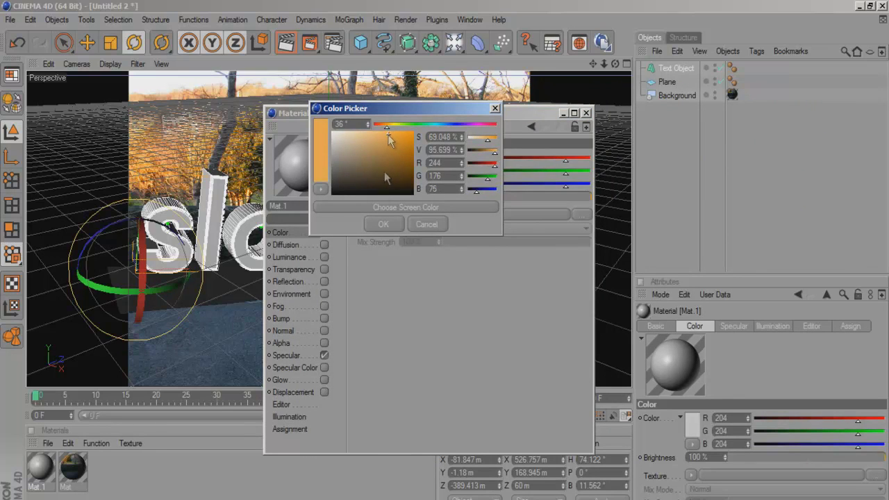
left_click(382, 224)
Enable reflection on the golden material with a Fresnel texture, 16% brightness and 44% mix strength
left_click(323, 281)
left_click(404, 227)
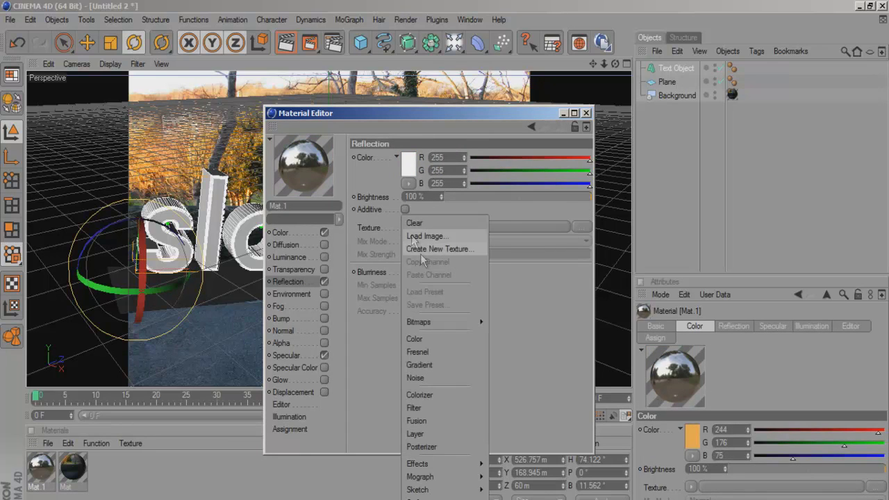
left_click(434, 352)
left_click(500, 196)
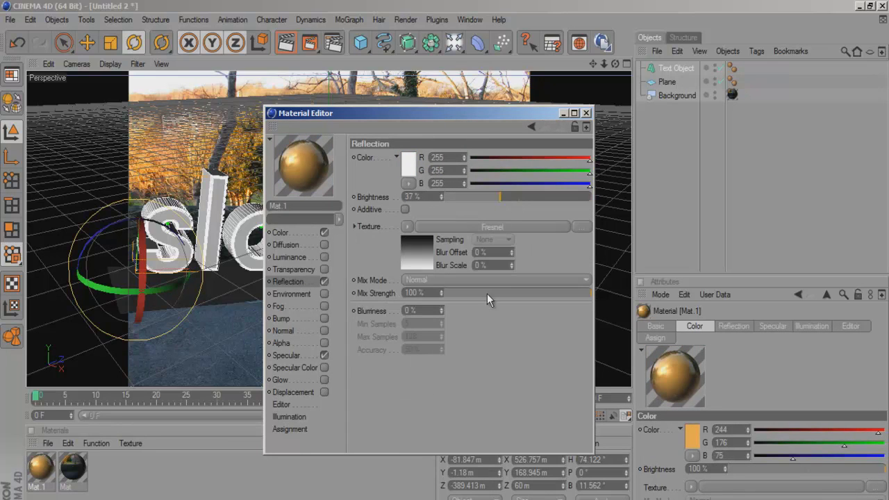
left_click(531, 293)
left_click(468, 197)
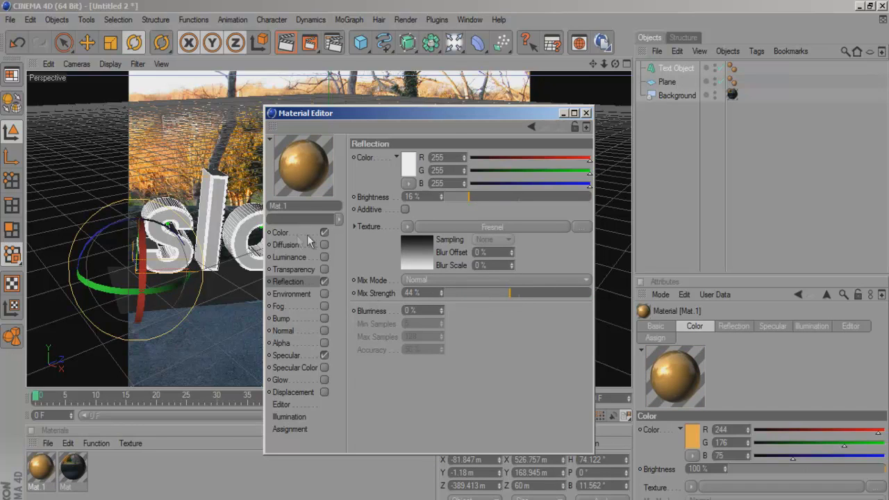
Enable the material's environment channel and load the Sloped Hill image as its texture without copying it to the document location
left_click(324, 293)
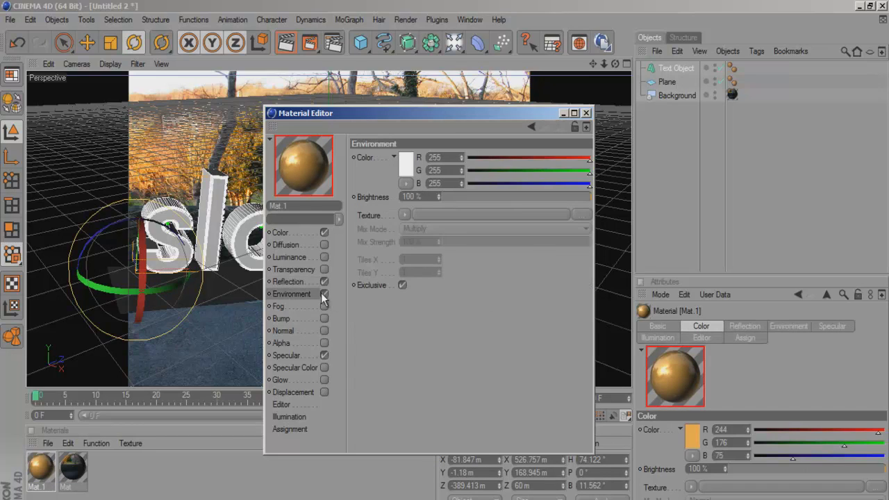
left_click(404, 215)
left_click(425, 236)
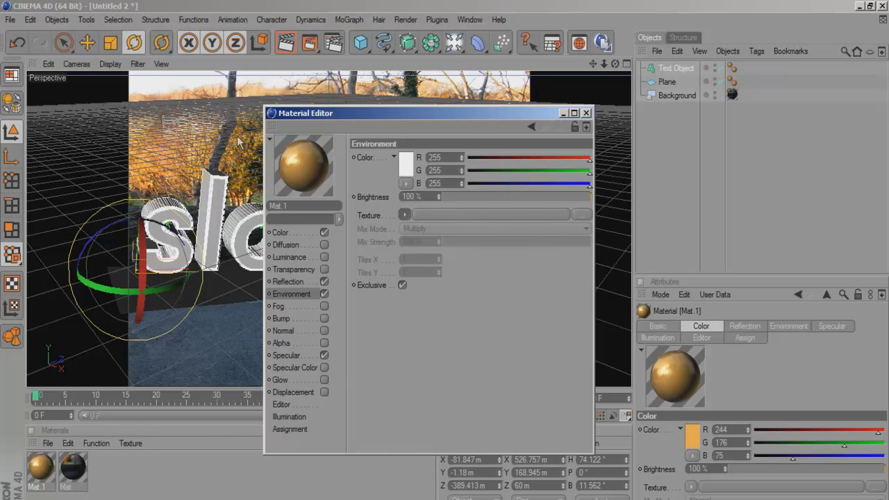
left_click(404, 215)
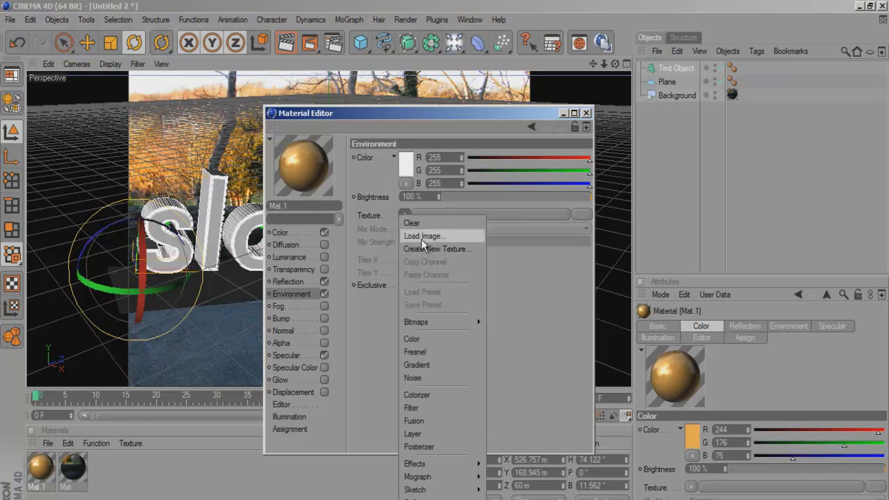
left_click(420, 236)
left_click(505, 274)
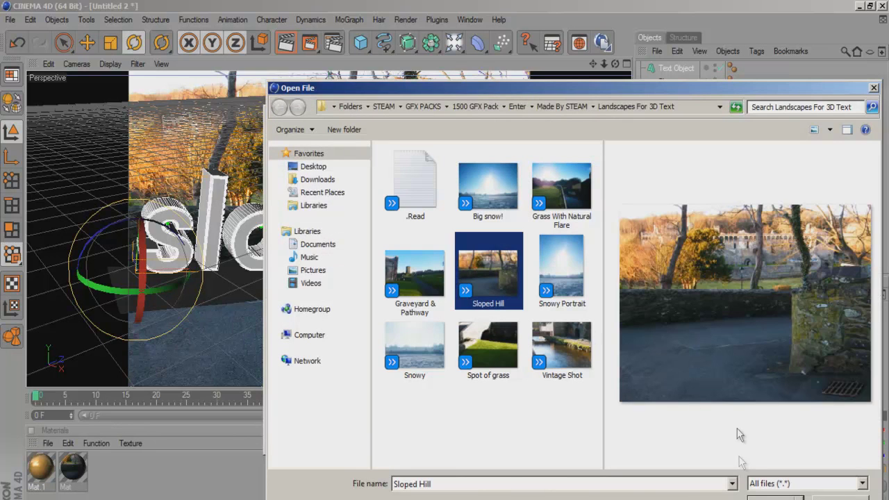
left_click(774, 498)
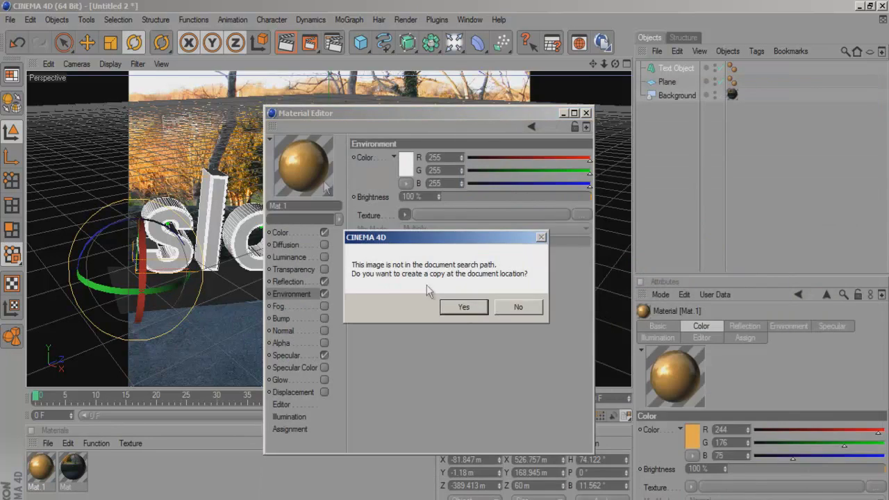
left_click(527, 305)
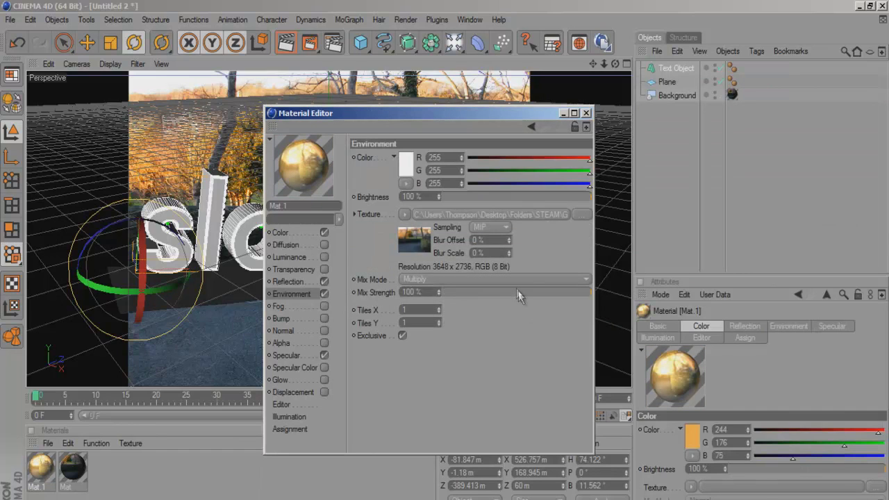
Set the environment texture's mix mode to Add, with 12% mix strength and 7% brightness
left_click(516, 279)
left_click(512, 306)
left_click(503, 293)
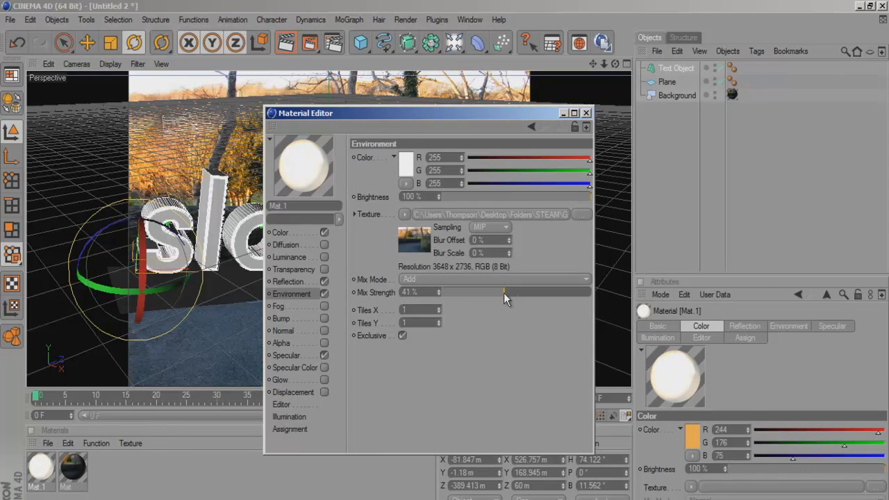
left_click_drag(499, 197, 455, 201)
left_click(479, 294)
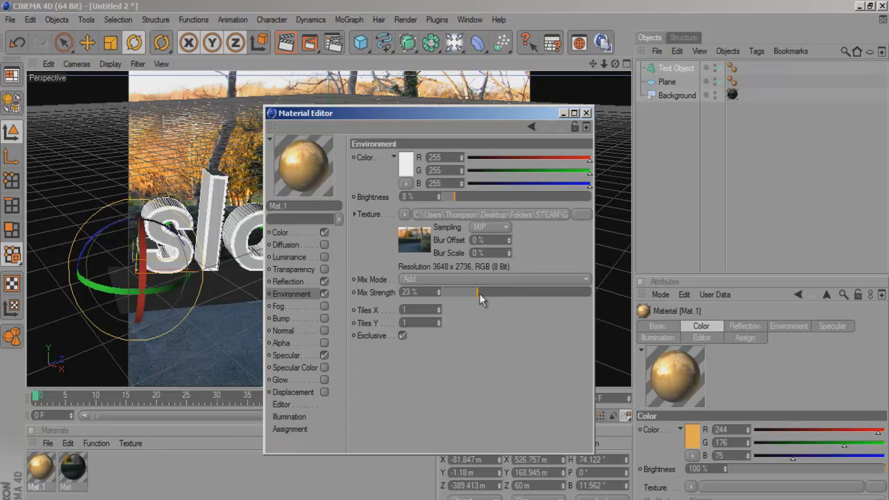
left_click_drag(479, 294, 470, 294)
left_click_drag(454, 197, 453, 200)
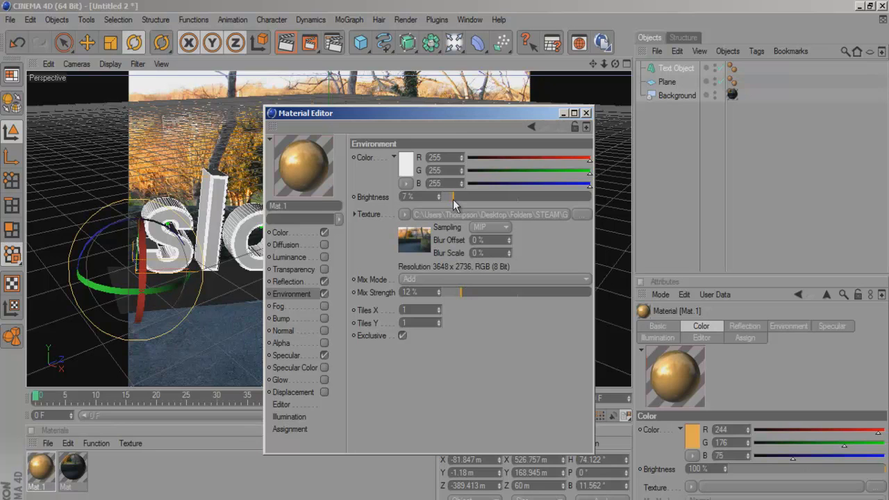
Duplicate the golden material and turn off the copy's environment channel
left_click(586, 113)
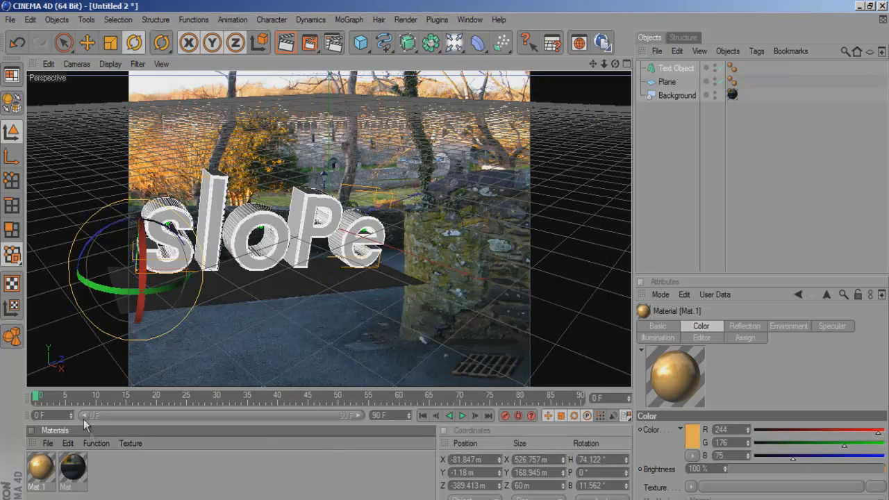
left_click_drag(40, 467, 82, 467, "ctrl")
double_click(52, 475)
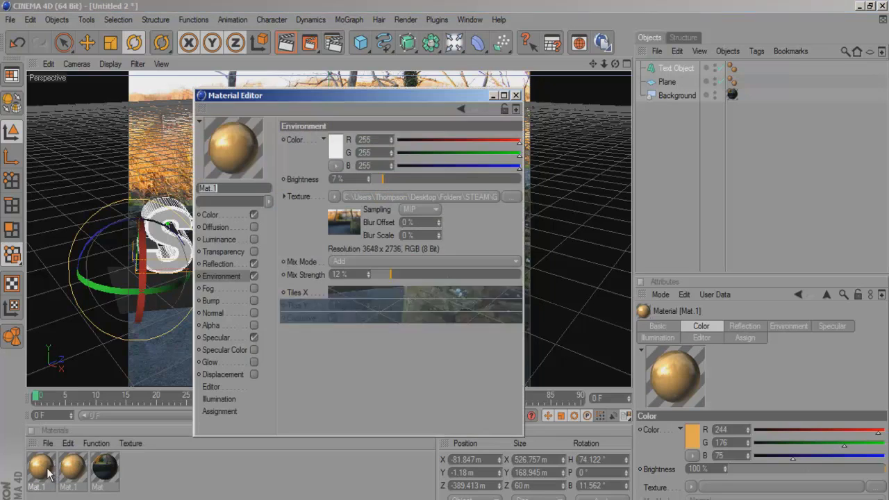
left_click(253, 276)
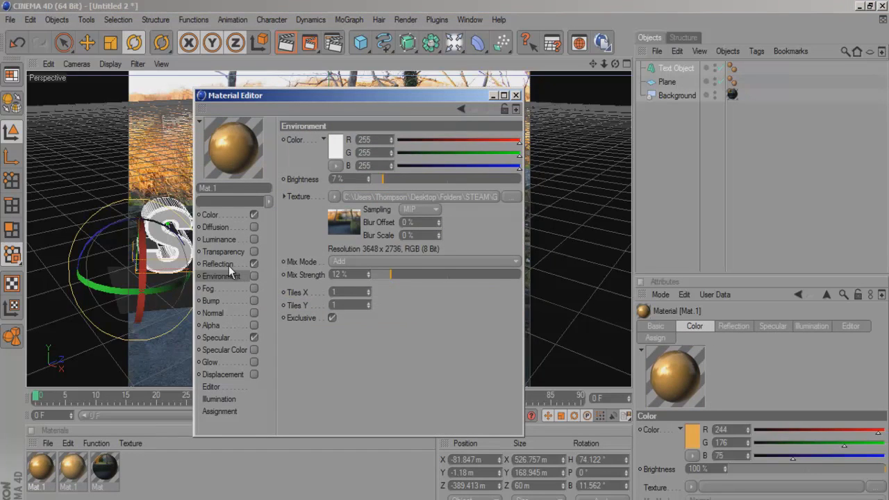
Lighten the copied material's color to a pale tan, RGB 238, 203, 151
left_click(229, 265)
left_click(228, 213)
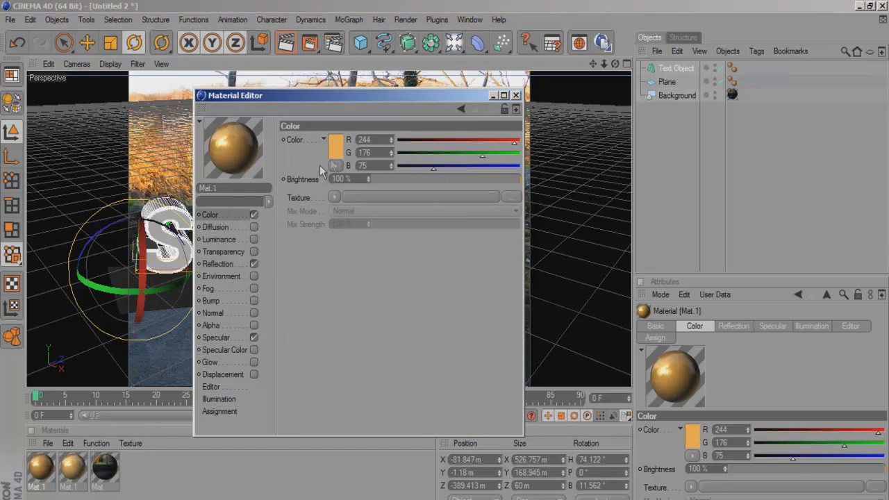
left_click(336, 152)
left_click(308, 119)
left_click_drag(308, 119, 292, 119)
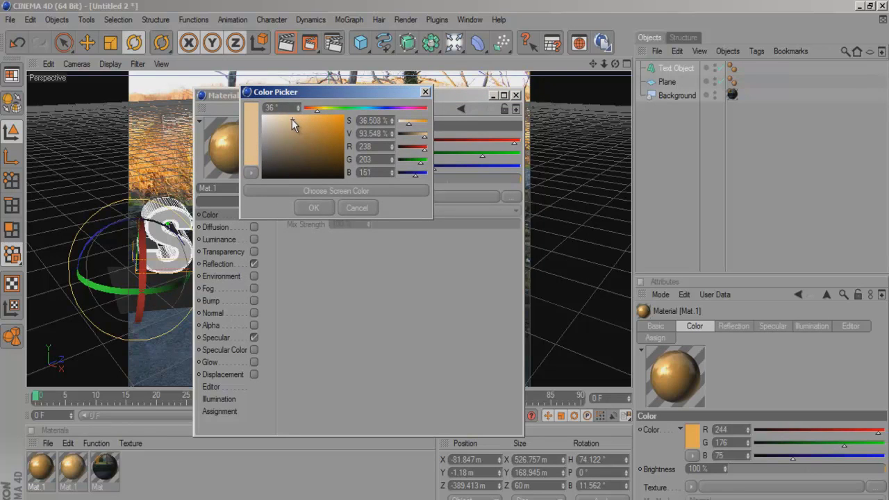
left_click(312, 209)
Set the pale material's reflection to 24% brightness and 50% mix strength
left_click(222, 264)
left_click(410, 179)
left_click(449, 275)
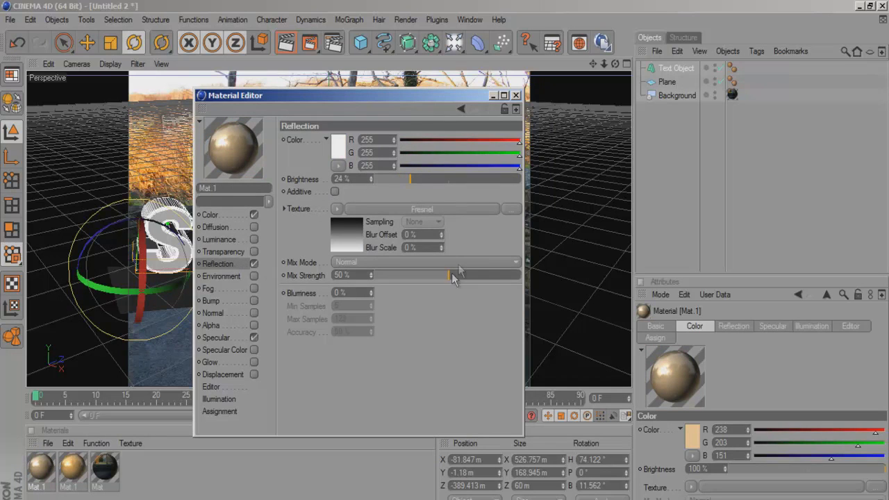
left_click(516, 95)
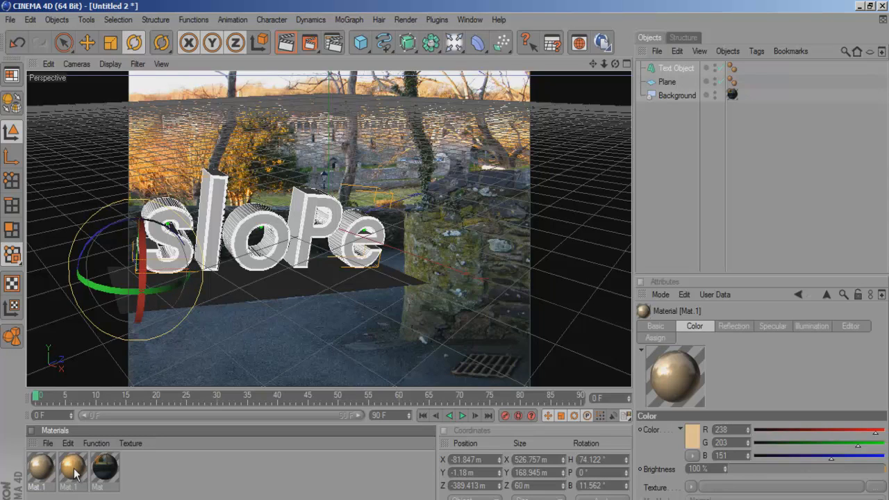
Apply the golden material to the text object and restrict it to the C1 selection
left_click_drag(45, 471, 681, 63)
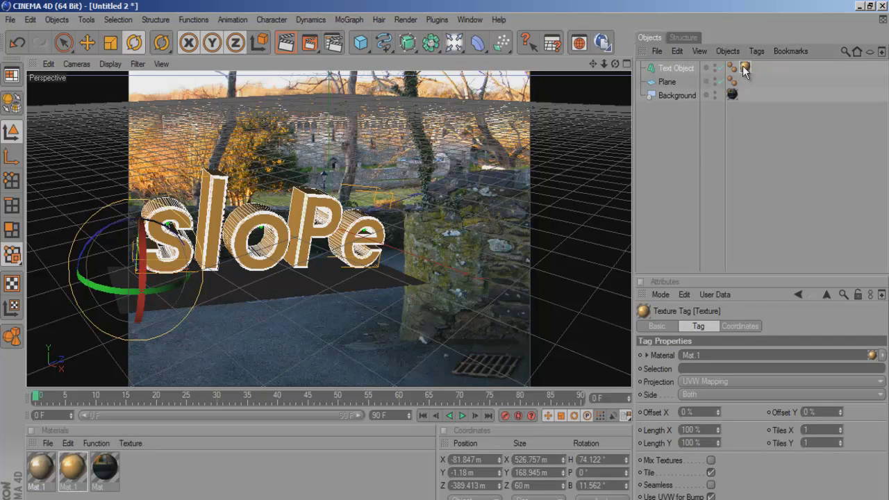
left_click(707, 368)
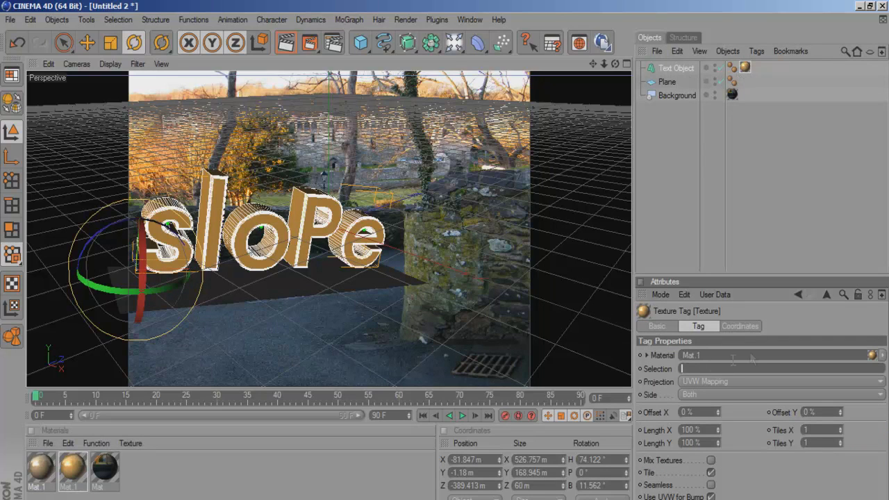
type("C1")
key("Return")
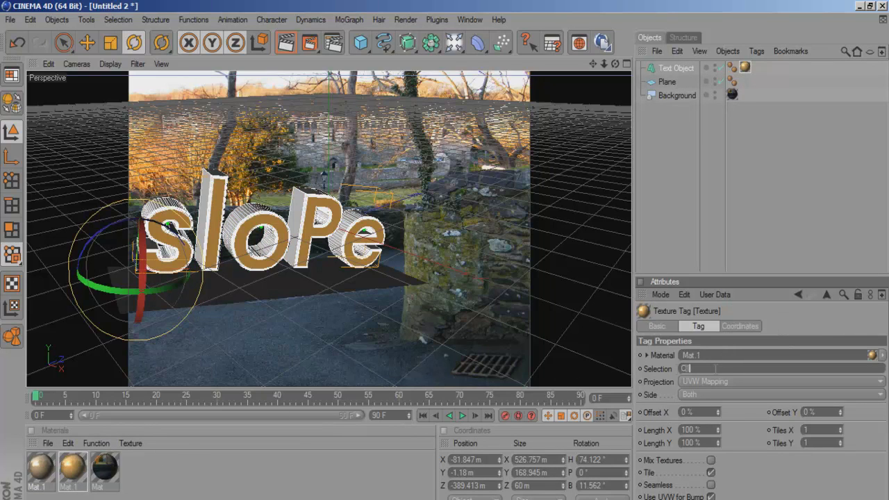
left_click(168, 473)
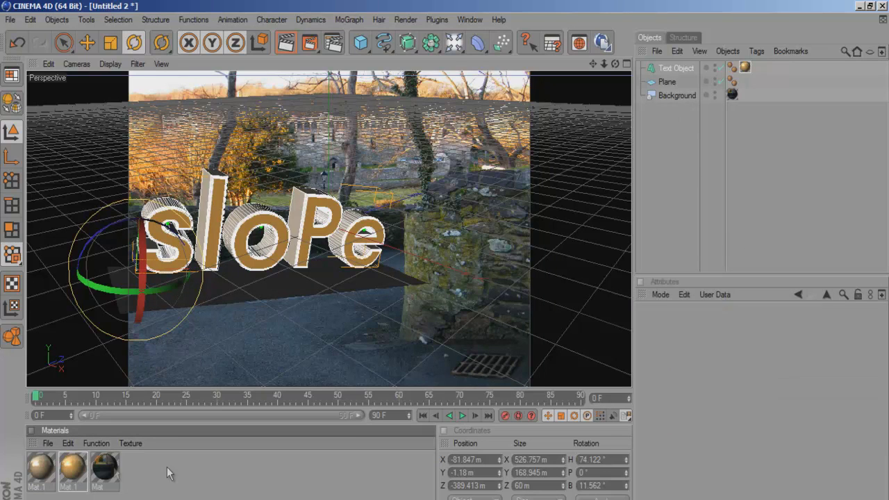
Apply the pale material to the text object restricted to the R1 selection, and preview the render
left_click_drag(41, 476, 681, 68)
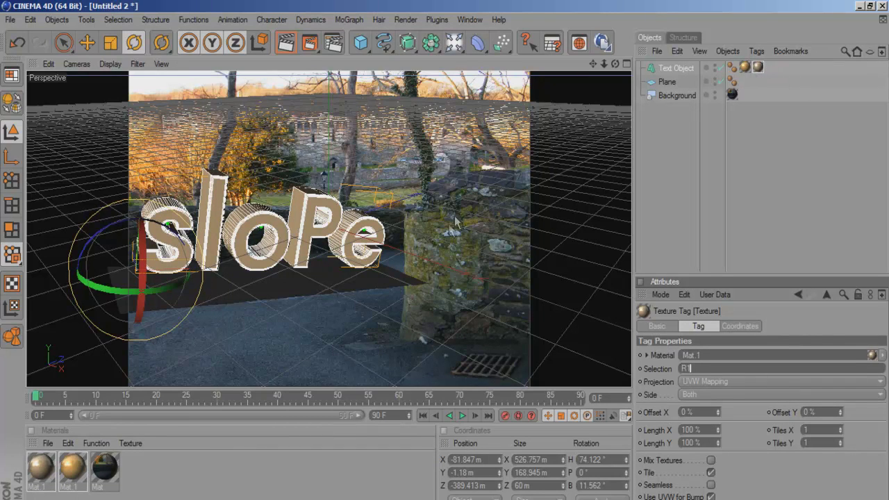
left_click(285, 43)
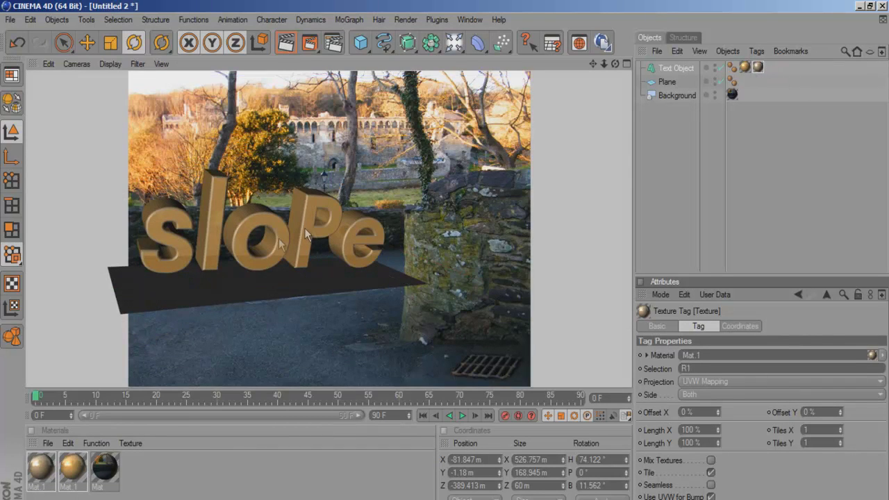
left_click(171, 470)
Clear the selection restriction on the text's golden material tag and render the view to check the letters
left_click(746, 67)
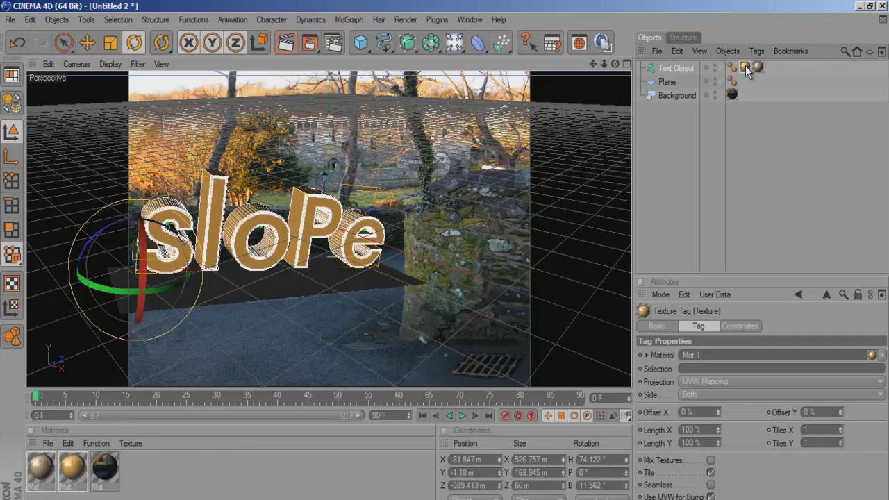
left_click(285, 43)
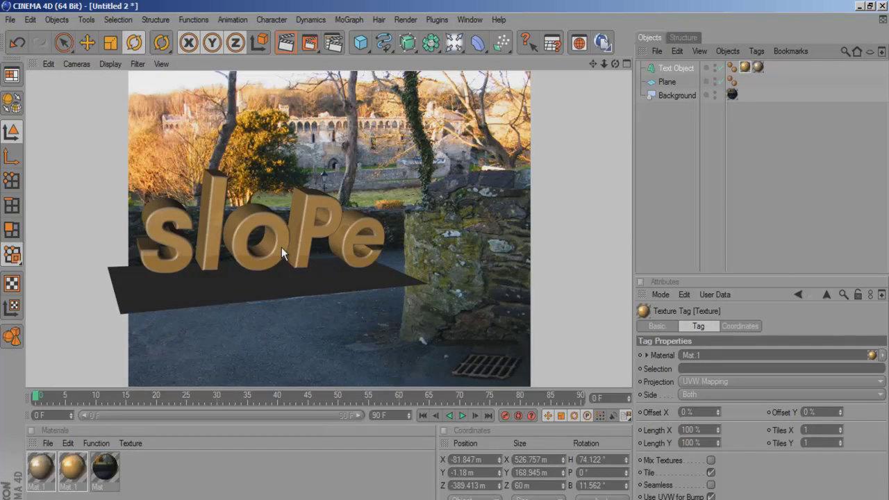
left_click(281, 247)
left_click(286, 42)
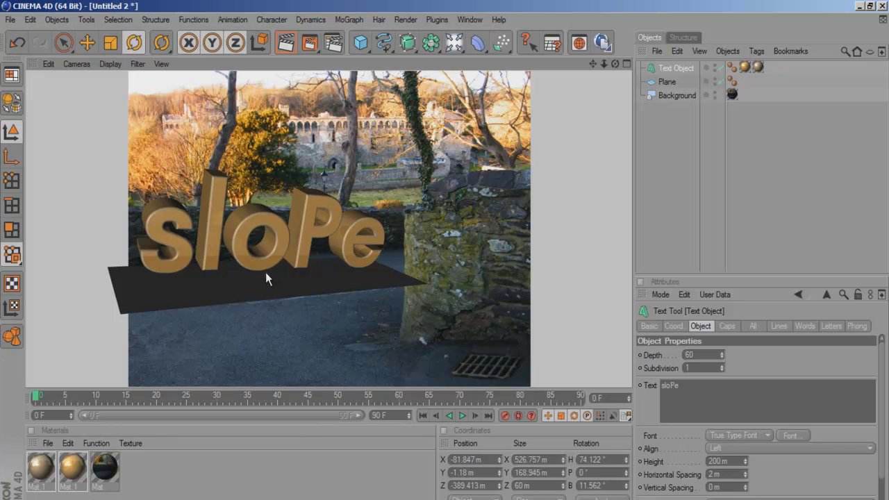
Reduce the text object's height to 180 m
left_click(264, 262)
left_click_drag(745, 463, 748, 470)
left_click(173, 471)
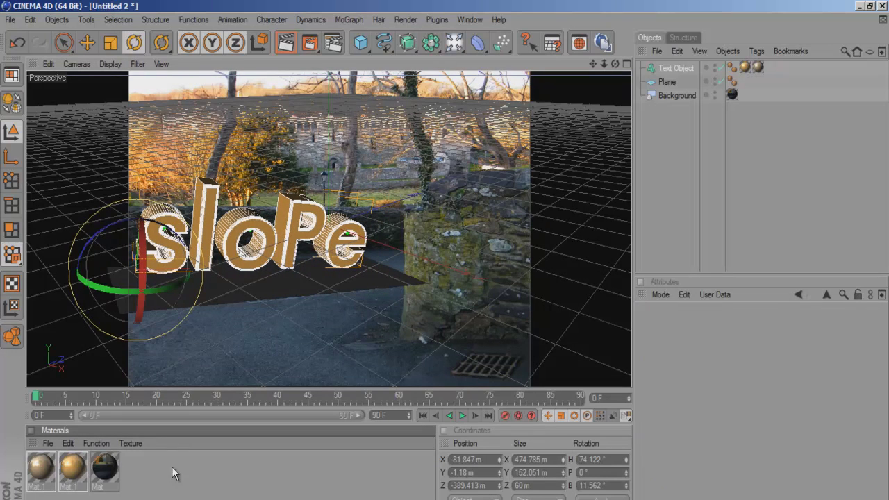
Add an Ambient Occlusion effect with a maximum ray length of 350 m to the render settings and render the view
left_click(334, 43)
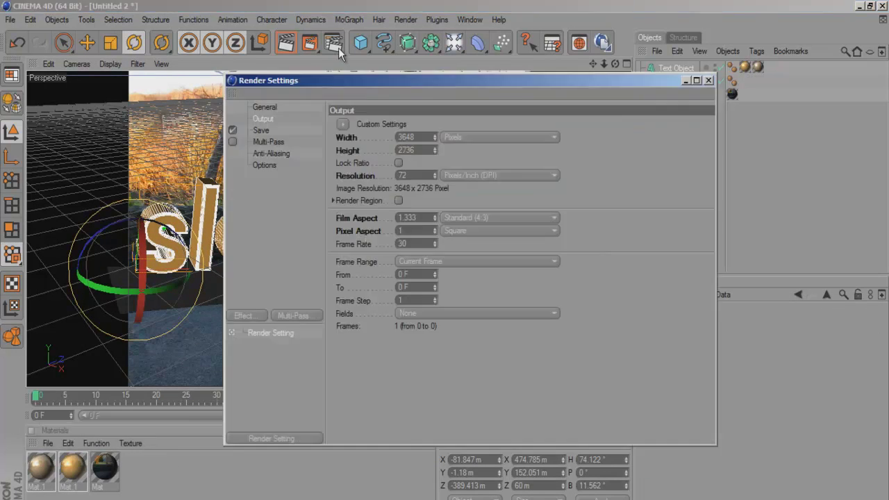
left_click(267, 314)
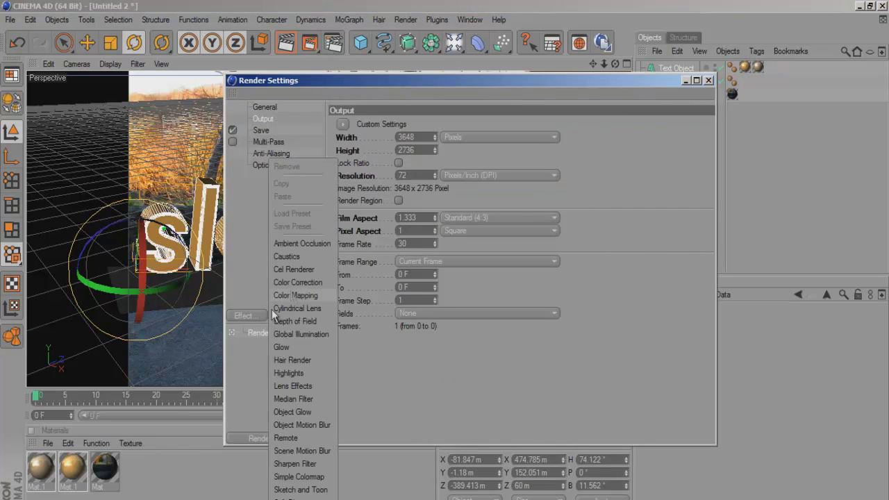
left_click(296, 244)
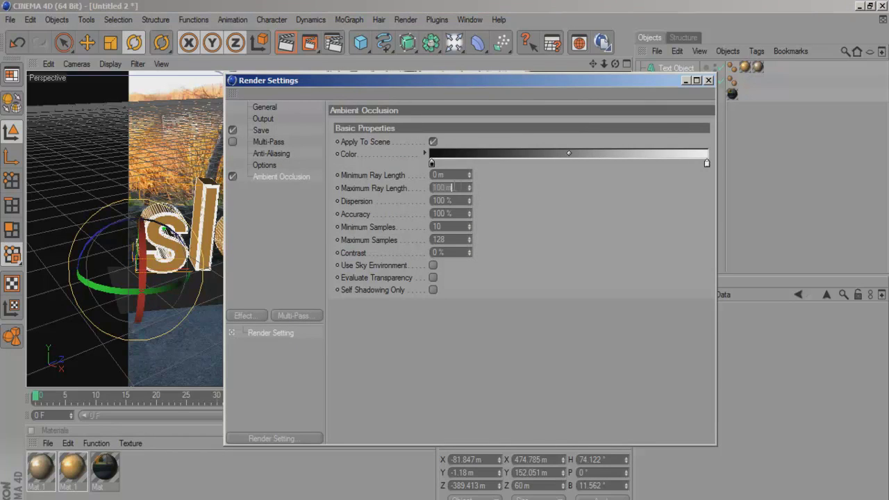
type("350")
key("Return")
left_click(709, 81)
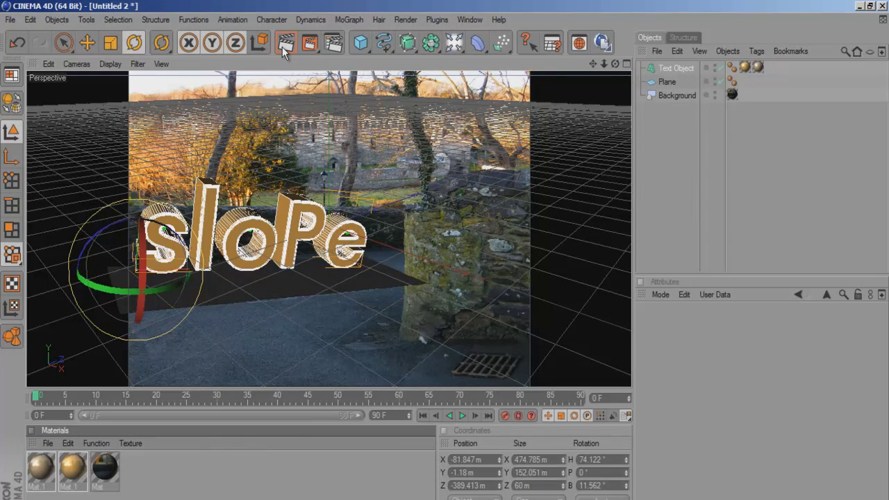
left_click(283, 46)
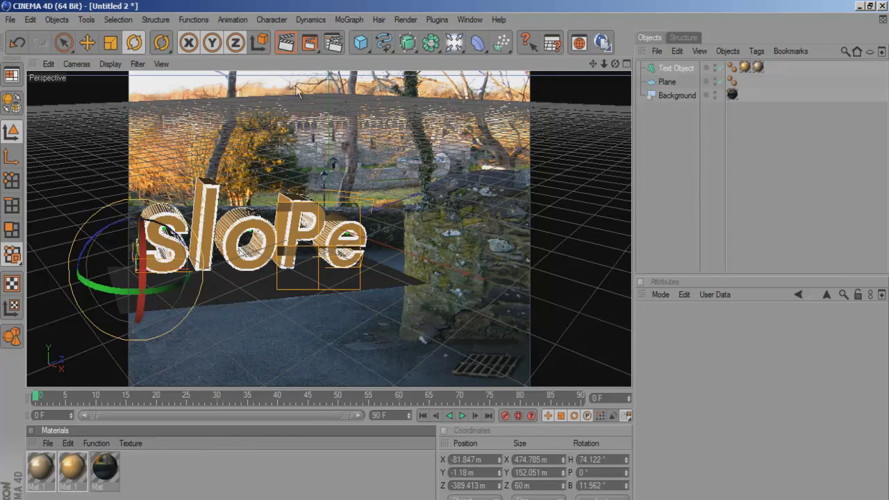
Copy the background's texture tag onto the plane and add a Compositing tag with Compositing Background enabled
left_click(338, 280)
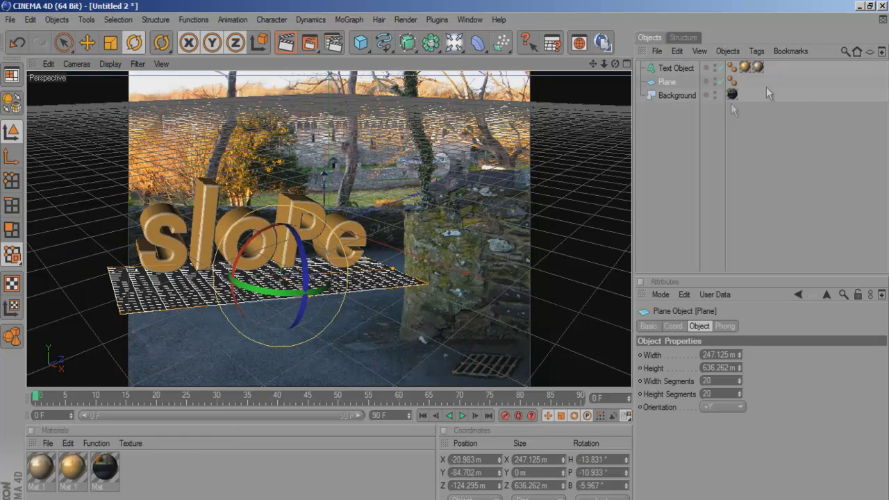
left_click_drag(732, 95, 744, 81, "ctrl")
right_click(665, 82)
mouse_move(721, 78)
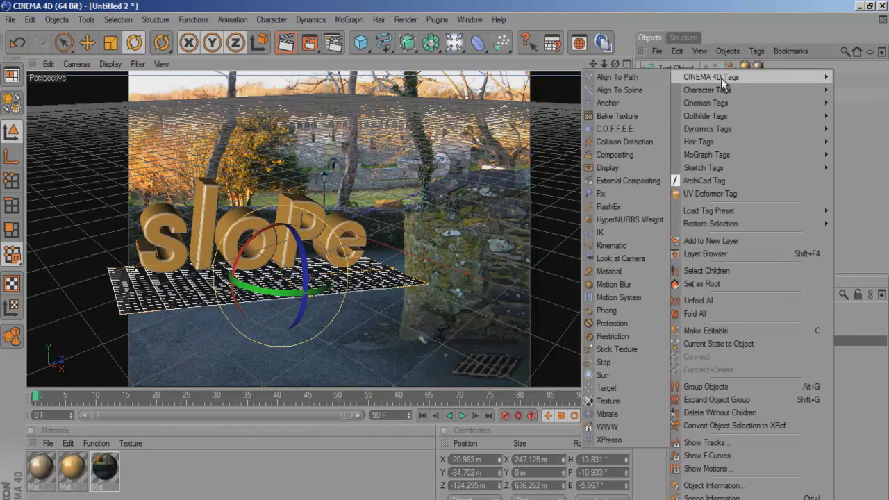
left_click(616, 155)
left_click(812, 366)
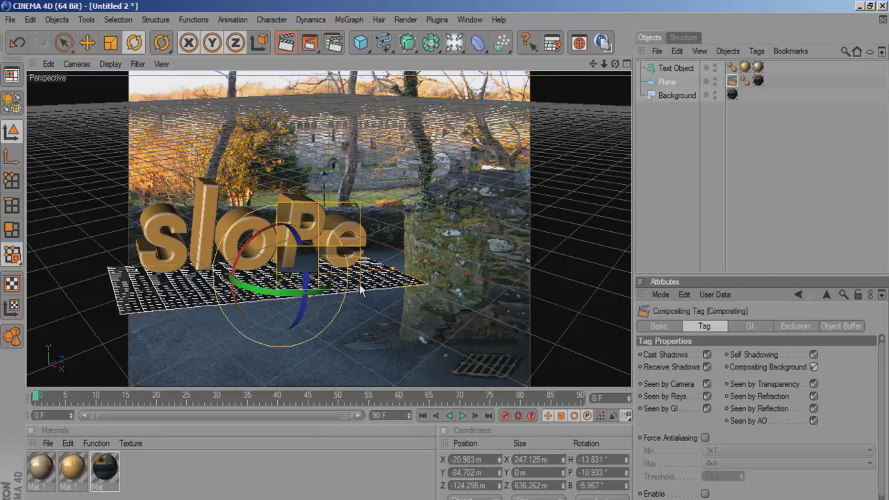
mouse_move(324, 286)
left_mouse_down()
mouse_move(367, 280)
mouse_move(324, 287)
left_mouse_up()
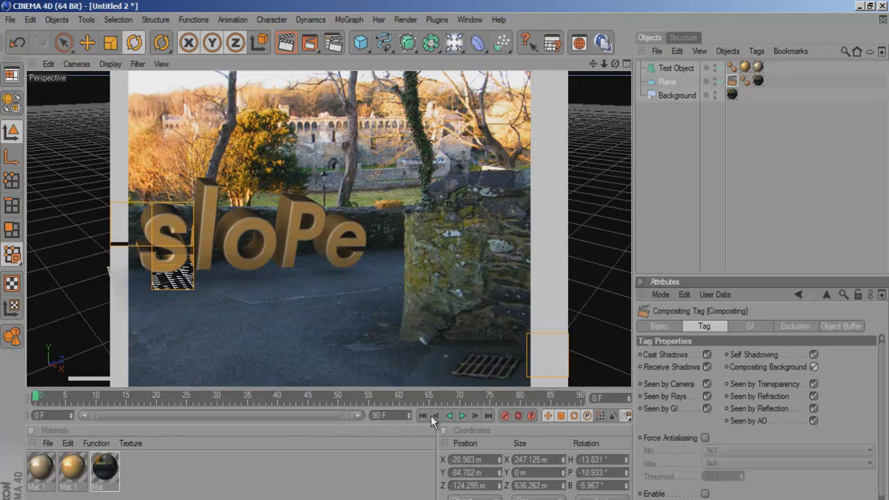
Add a MoGraph Rigid Body tag to the text object with individual elements set to All
left_click(252, 263)
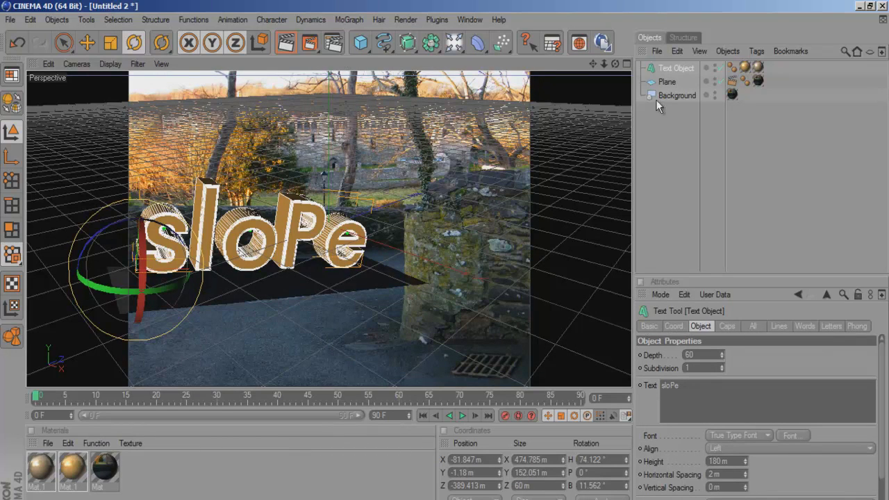
right_click(660, 68)
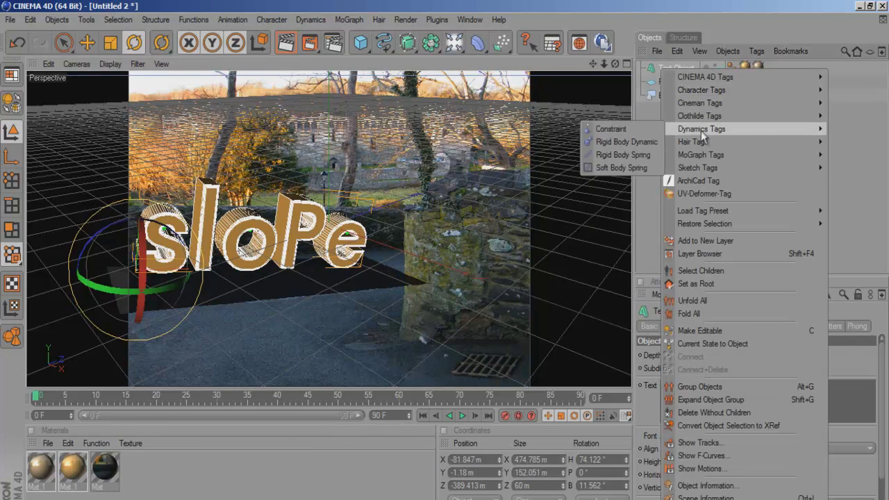
mouse_move(705, 155)
left_click(628, 180)
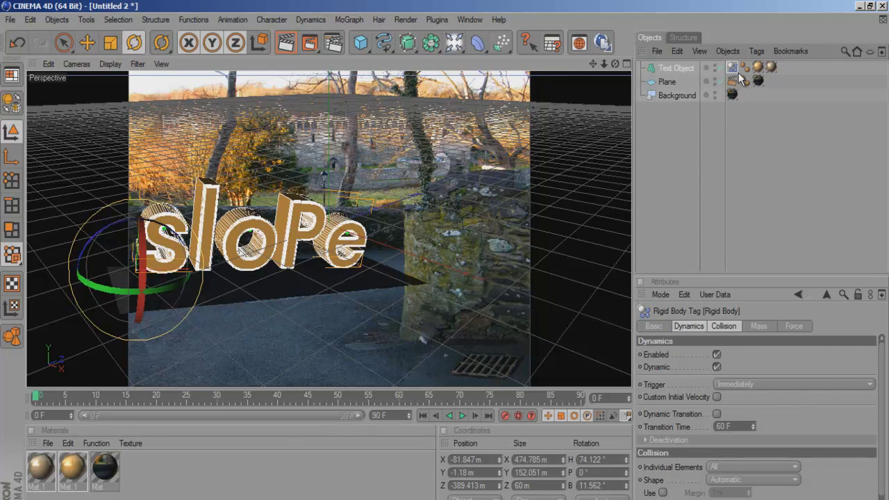
Copy the Rigid Body tag onto the plane as a non-dynamic collider with bounce 0.2 and friction 0.55
left_click_drag(732, 68, 770, 81, "ctrl")
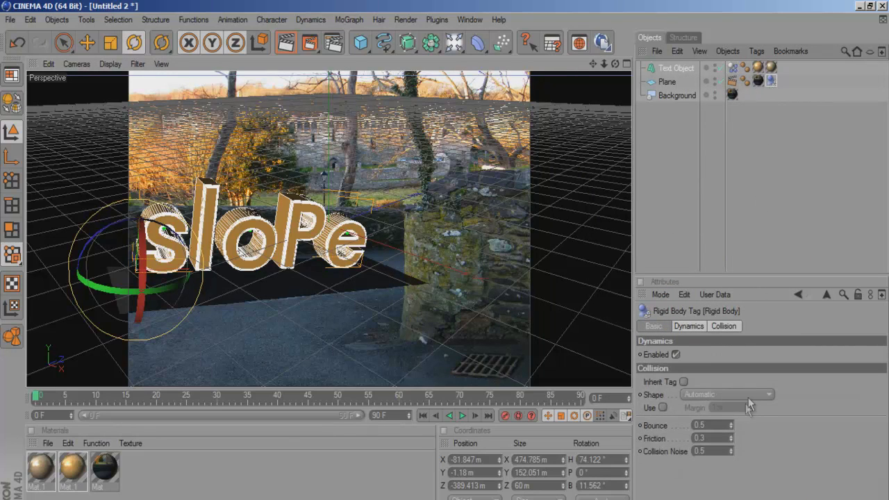
left_click(731, 427)
left_click(731, 427)
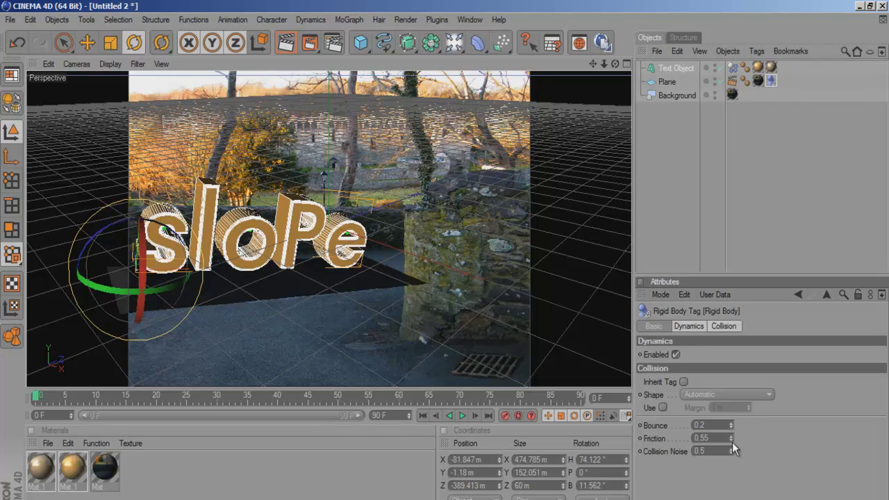
Run the dynamics simulation and advance it frame by frame to frame 22, where the letters are tumbling on the plane
left_click(463, 415)
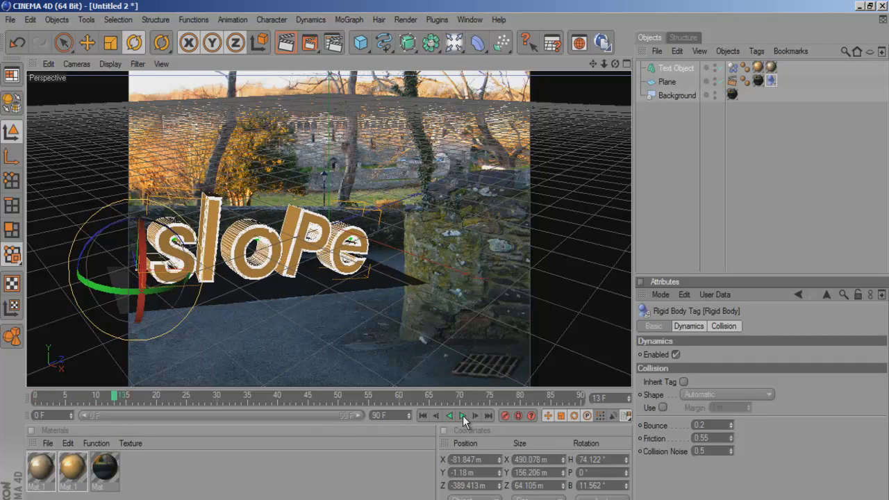
left_click(474, 416)
left_click(475, 415)
left_click(475, 415)
left_click(475, 415)
left_click(475, 415)
left_click(475, 415)
left_click(475, 416)
left_click(475, 416)
left_click(473, 416)
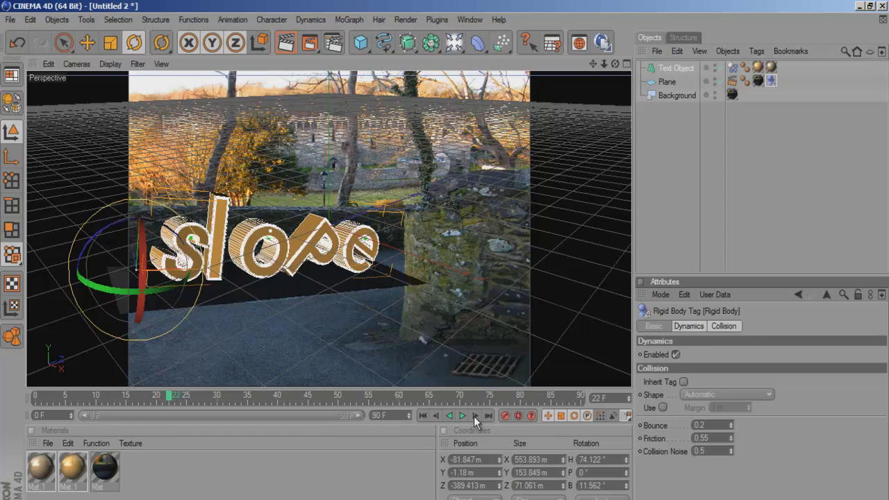
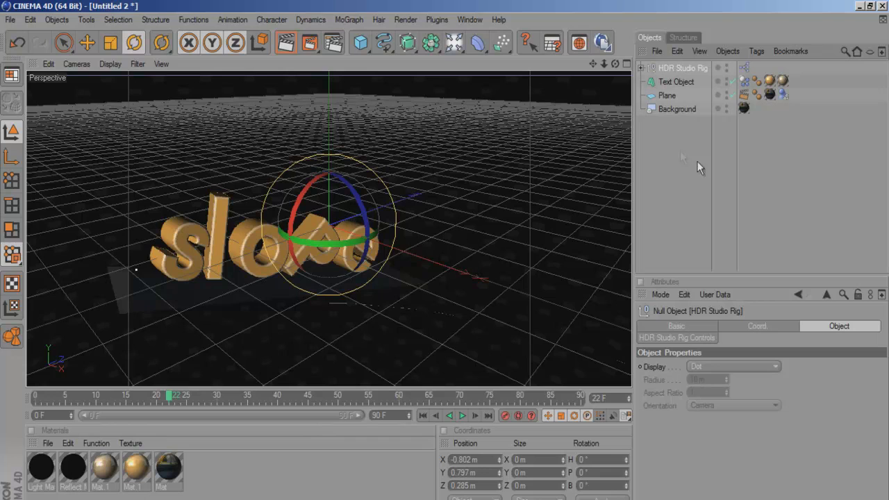
Load the Sloped Hill image as the HDR file in the HDR Studio Rig controls
left_click(677, 337)
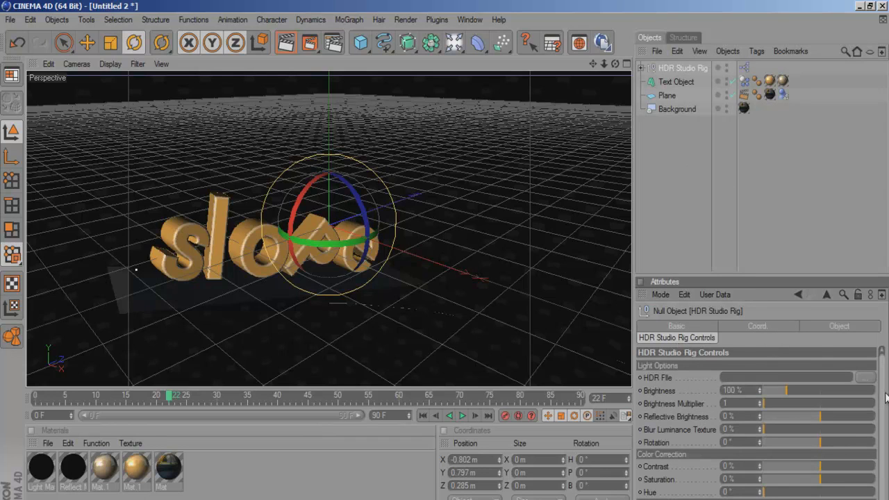
scroll(886, 397, "down", 1)
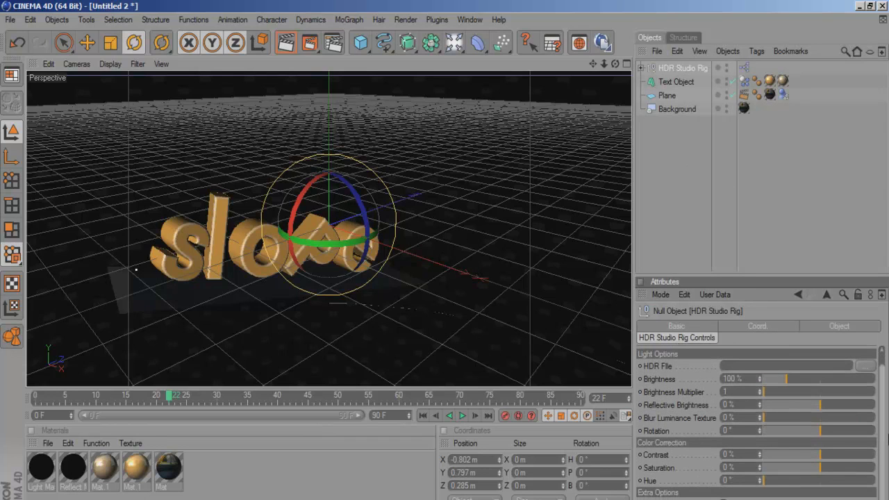
left_click(868, 367)
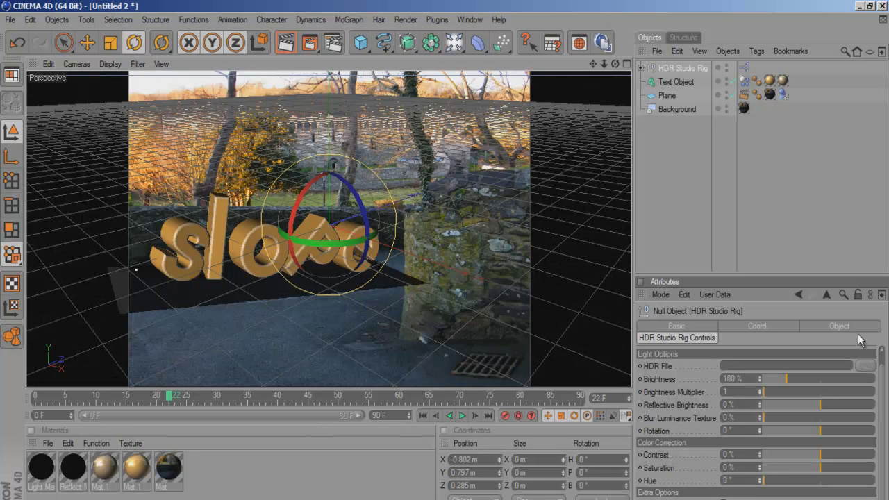
left_click(865, 366)
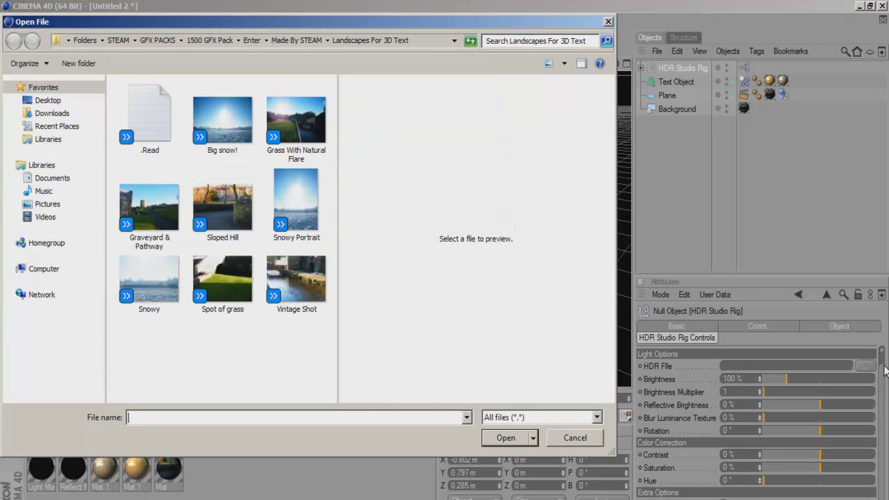
left_click(229, 219)
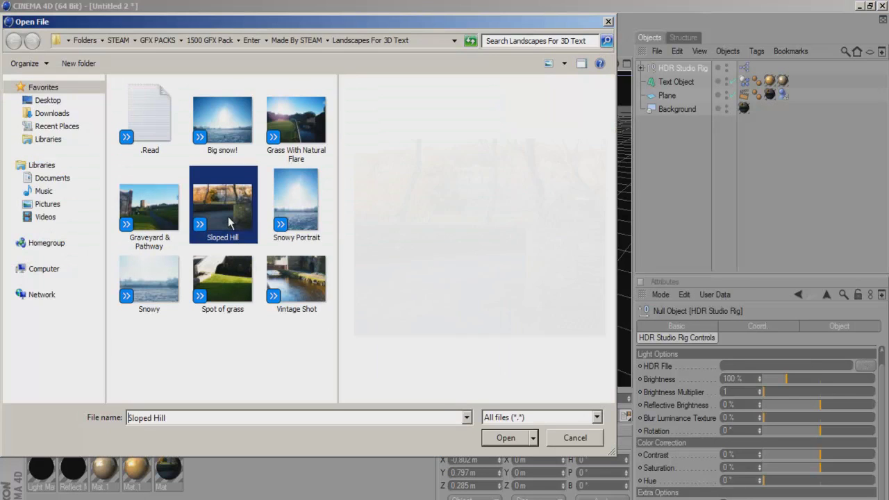
left_click(505, 438)
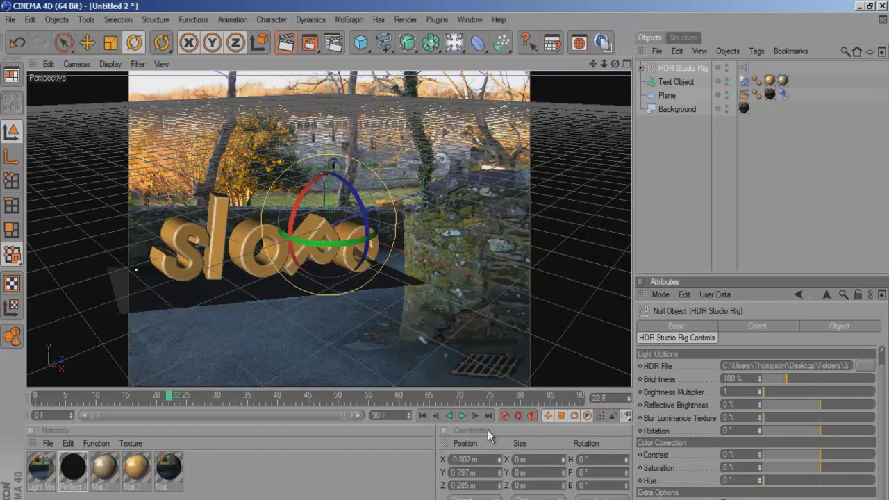
Add Global Illumination to the render settings with stochastic samples and record density both set to Low
left_click(334, 43)
left_click(263, 316)
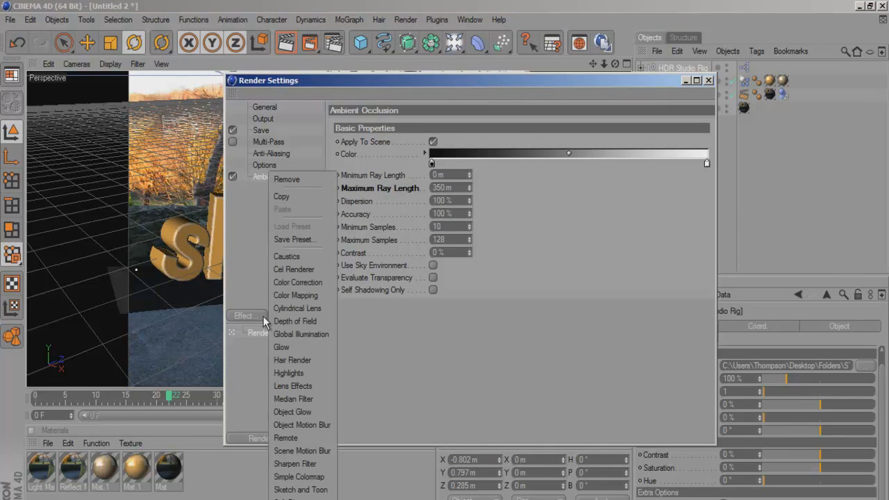
left_click(298, 337)
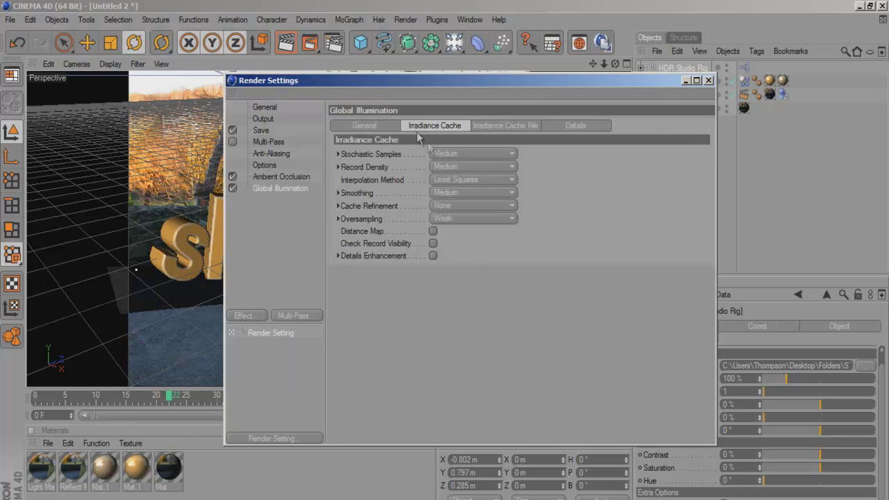
left_click(447, 153)
left_click(448, 194)
left_click(451, 167)
left_click(442, 206)
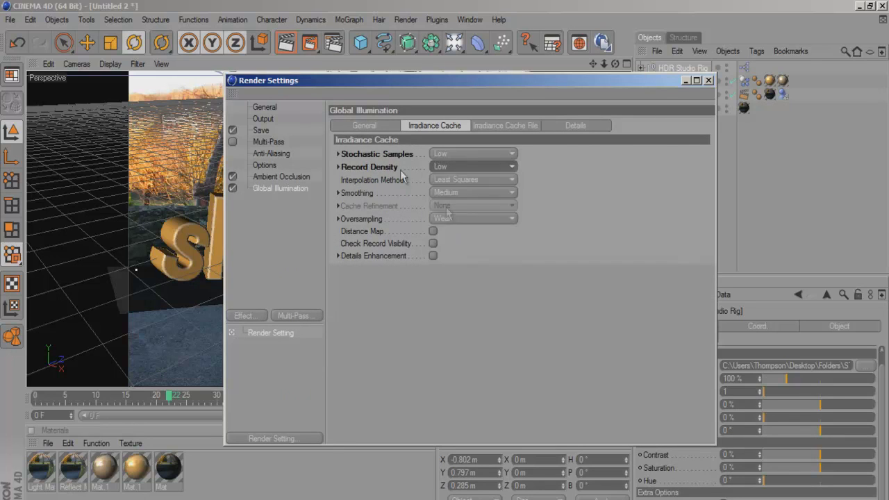
Set the Global Illumination mode to IR + QMC (Still Image) with gamma 2.2 and close the render settings
left_click(364, 125)
left_click(473, 154)
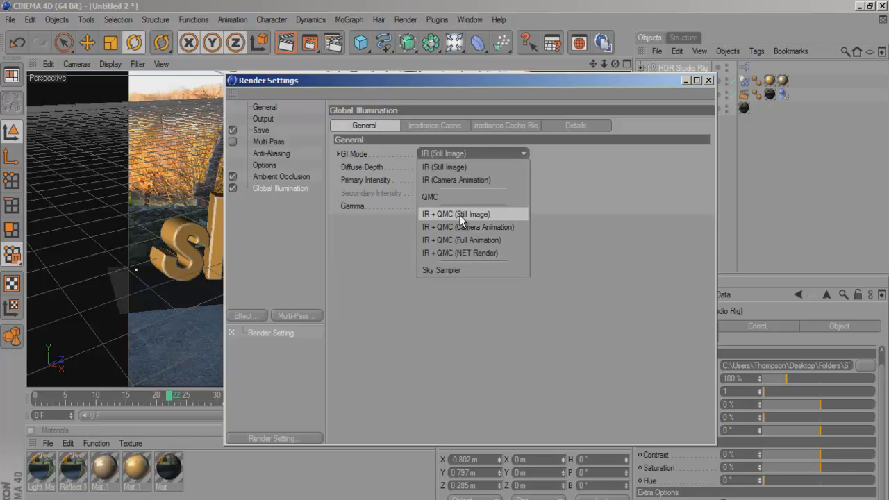
left_click(459, 215)
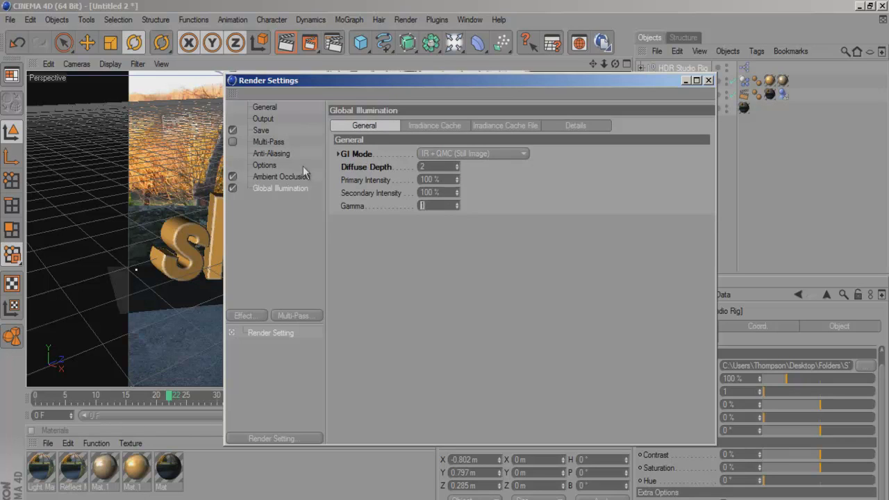
left_click(183, 152)
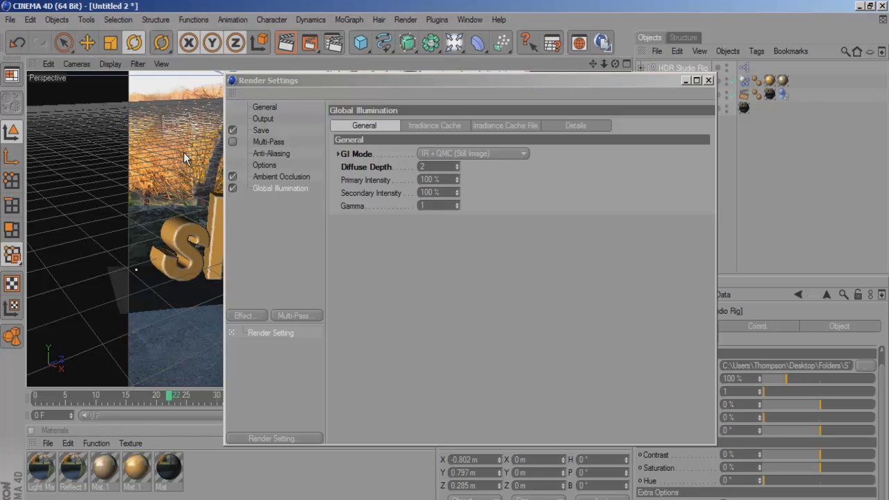
left_click(431, 218)
type("2.2")
key("Return")
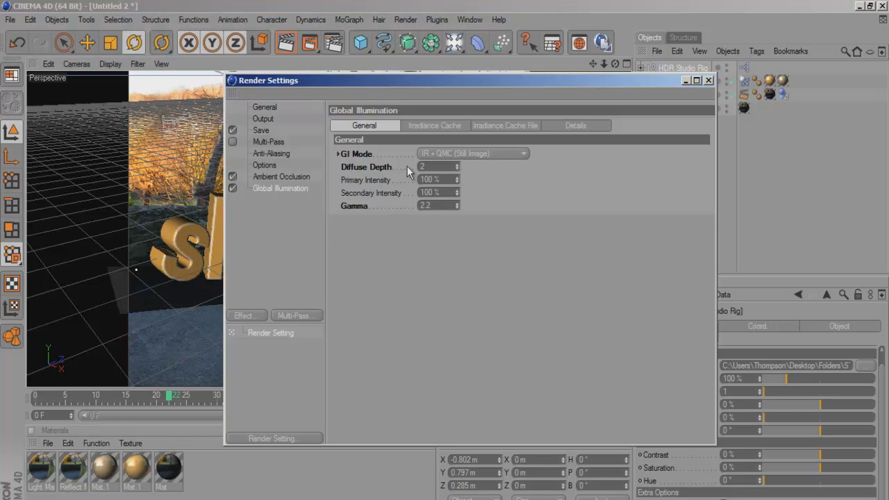
left_click(709, 80)
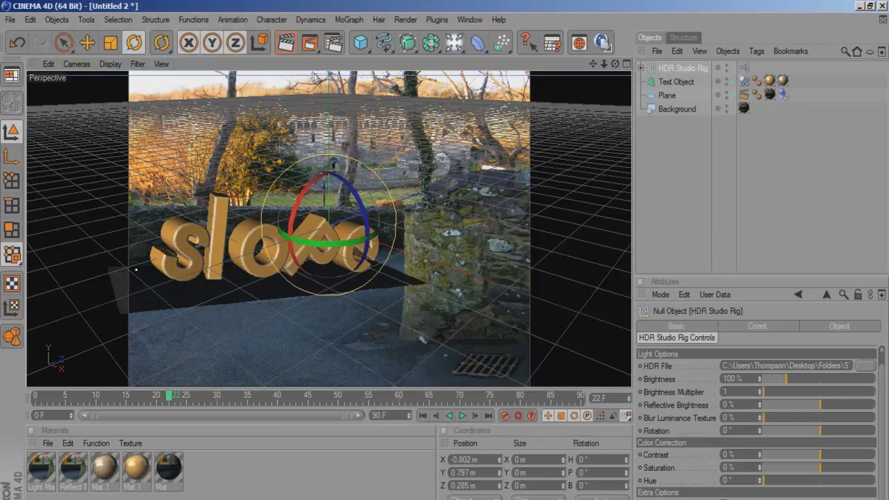
Test-render the perspective view before and after raising the HDR Studio Rig's brightness to 155 %
left_click(287, 48)
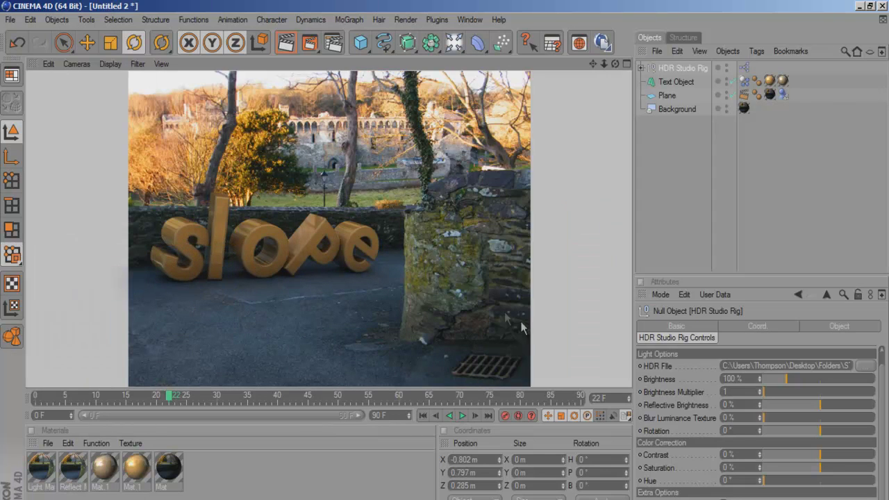
left_click_drag(790, 381, 798, 379)
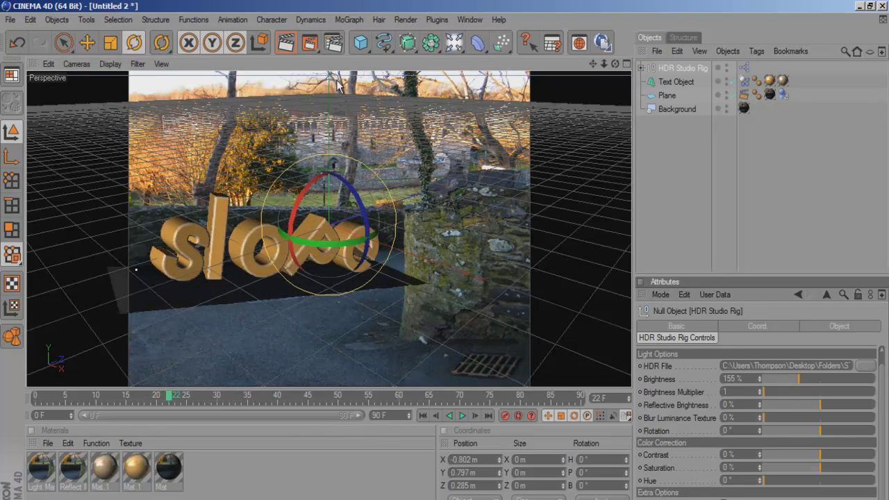
left_click(284, 52)
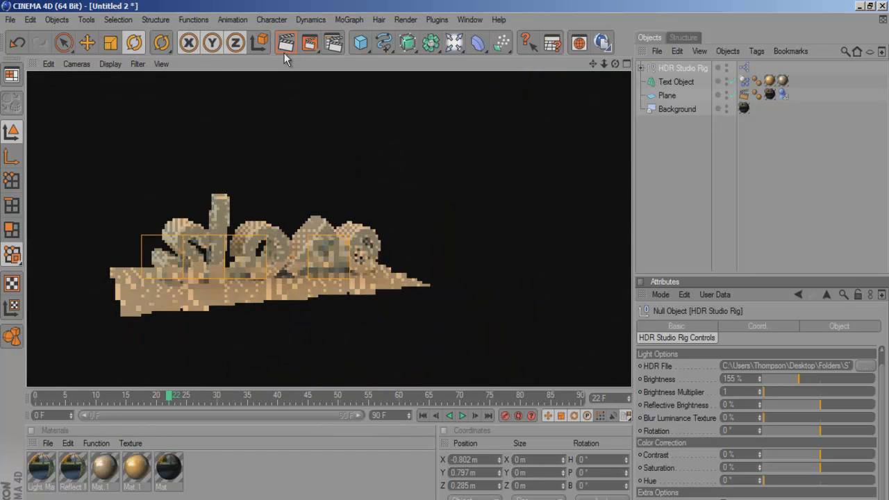